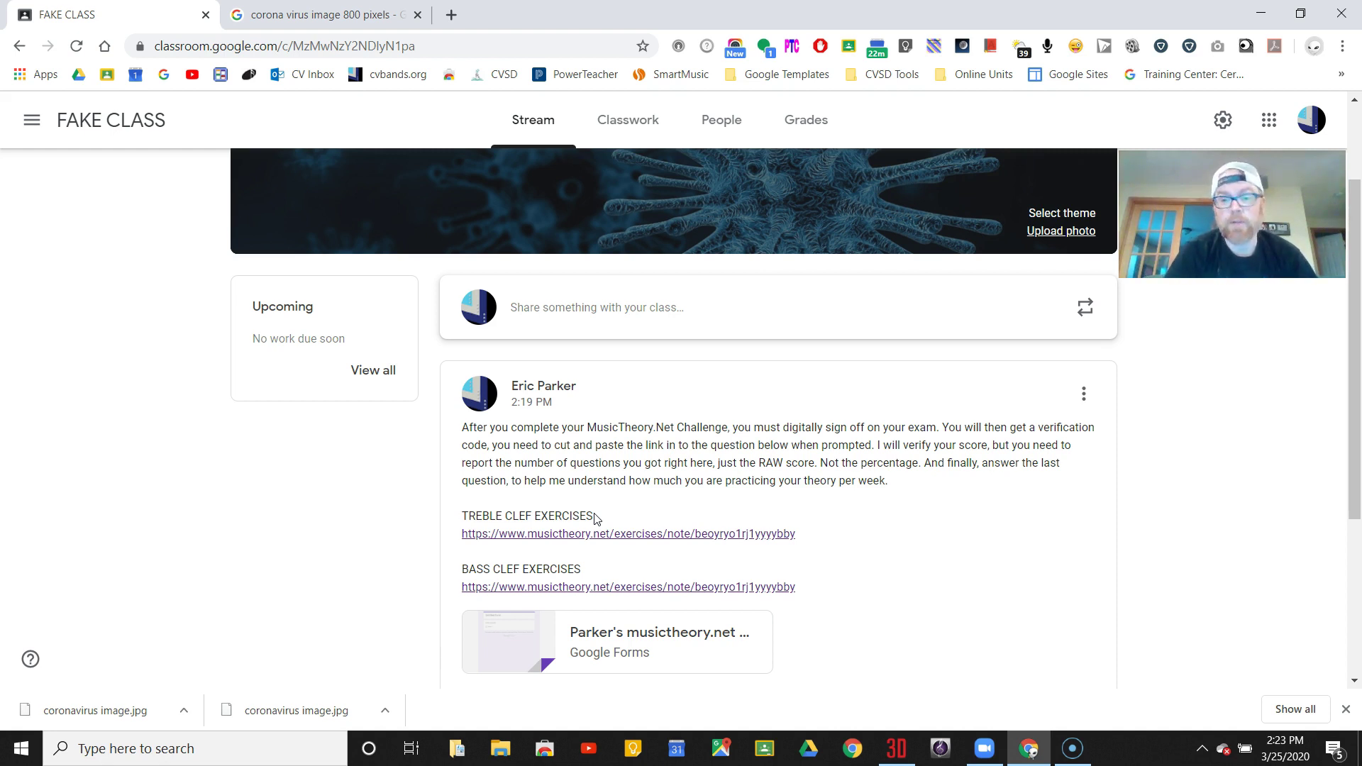
Open the Treble Clef note exercise and start the timed challenge.
scroll(298, 596, down, 1)
scroll(300, 598, up, 3)
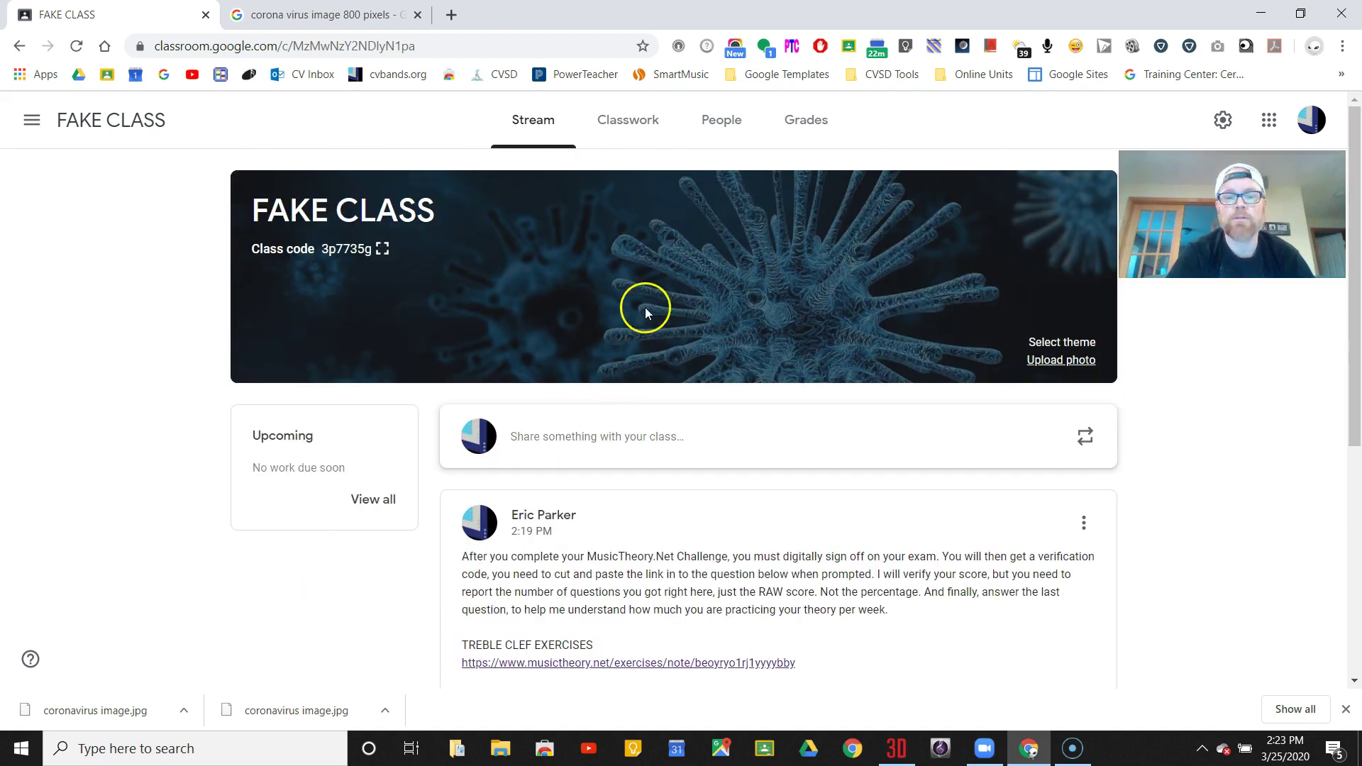
scroll(575, 332, down, 1)
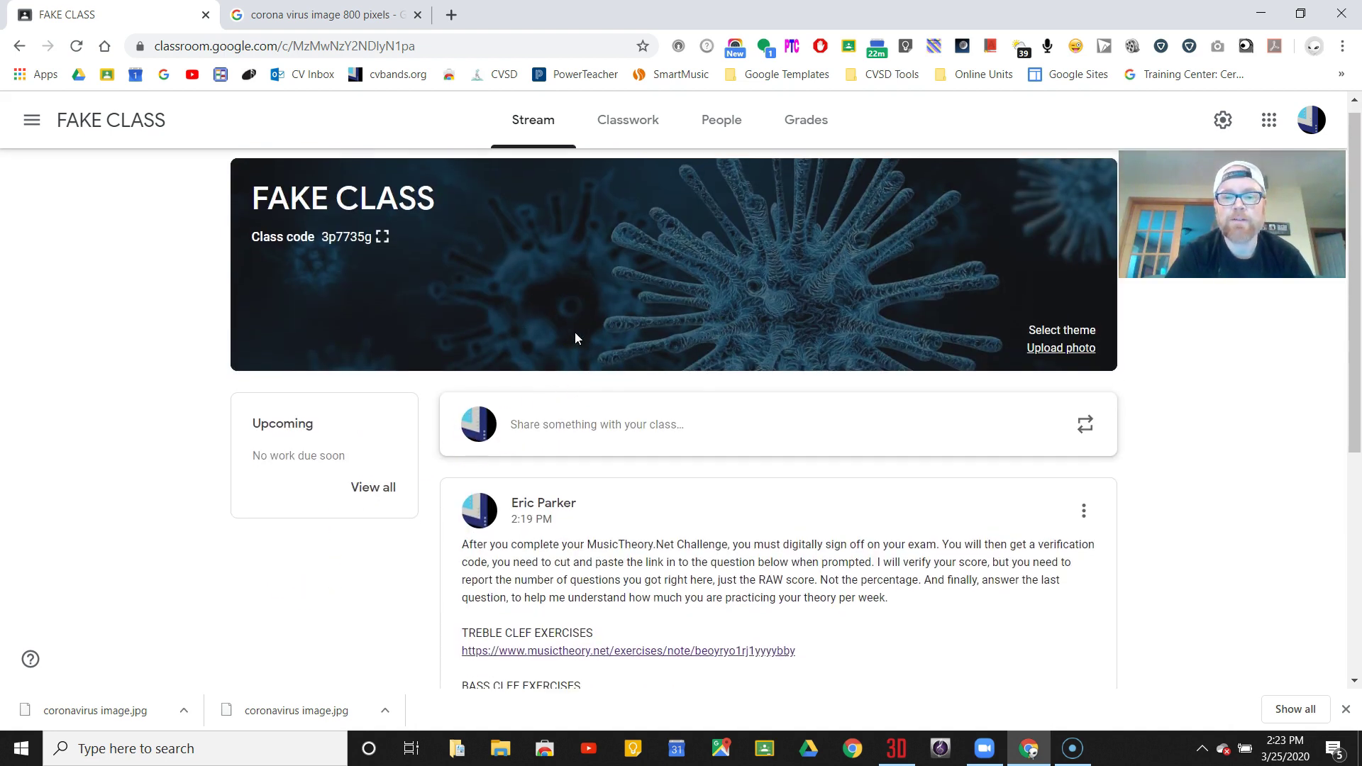
scroll(575, 339, down, 2)
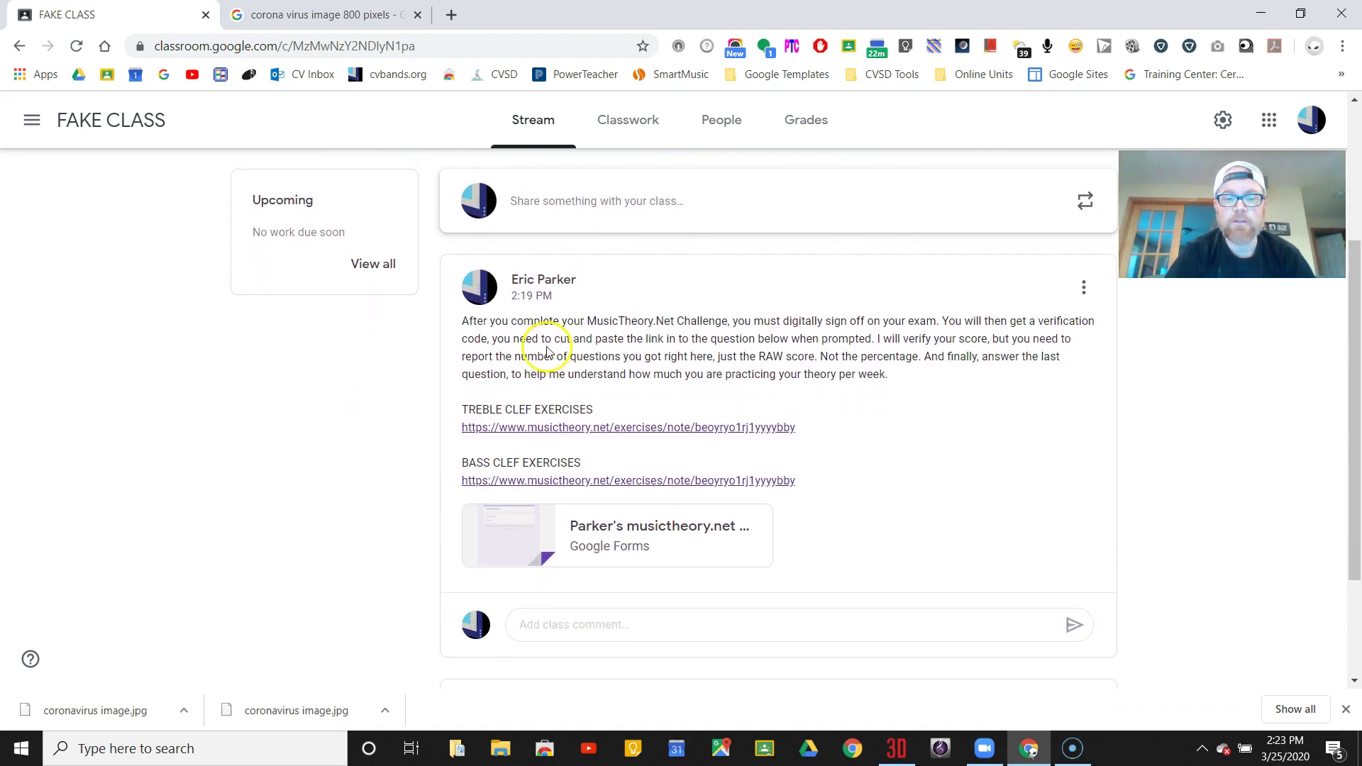
scroll(784, 391, down, 1)
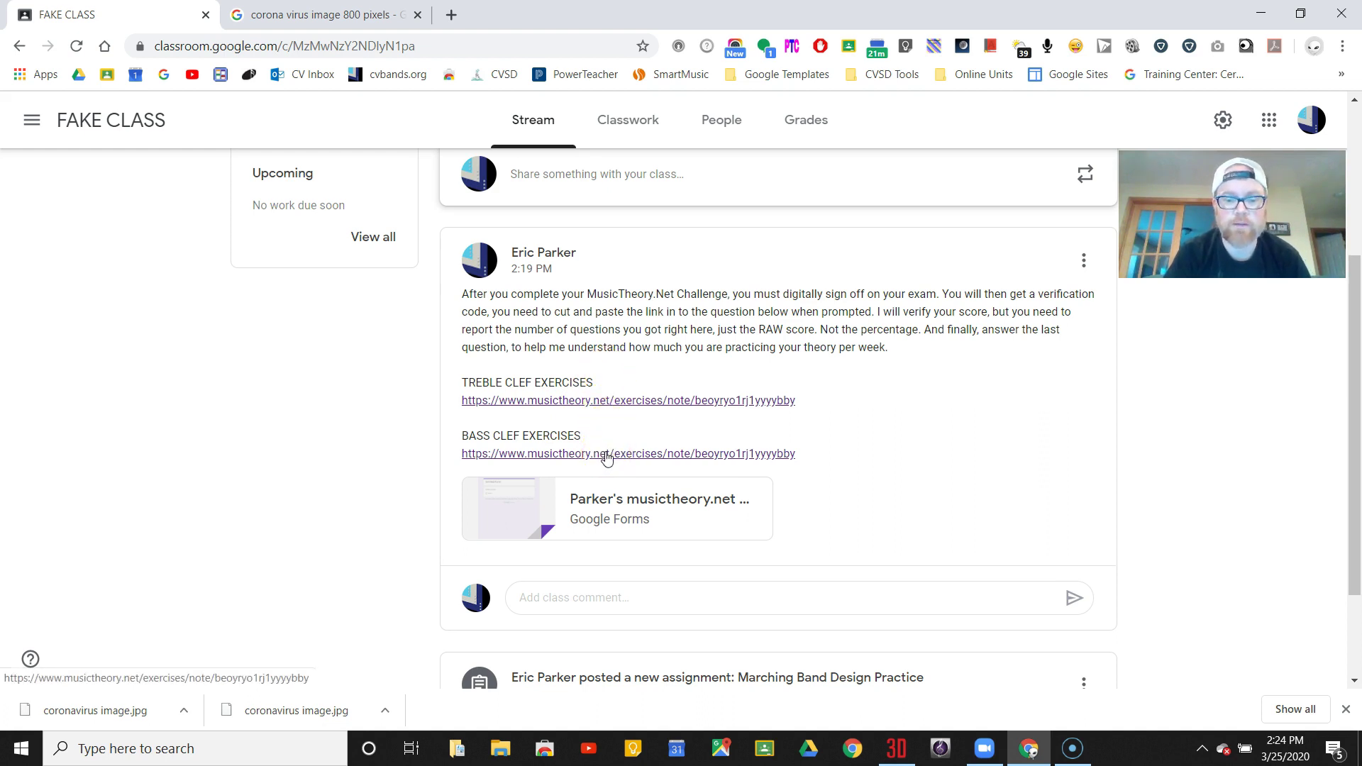
click(618, 402)
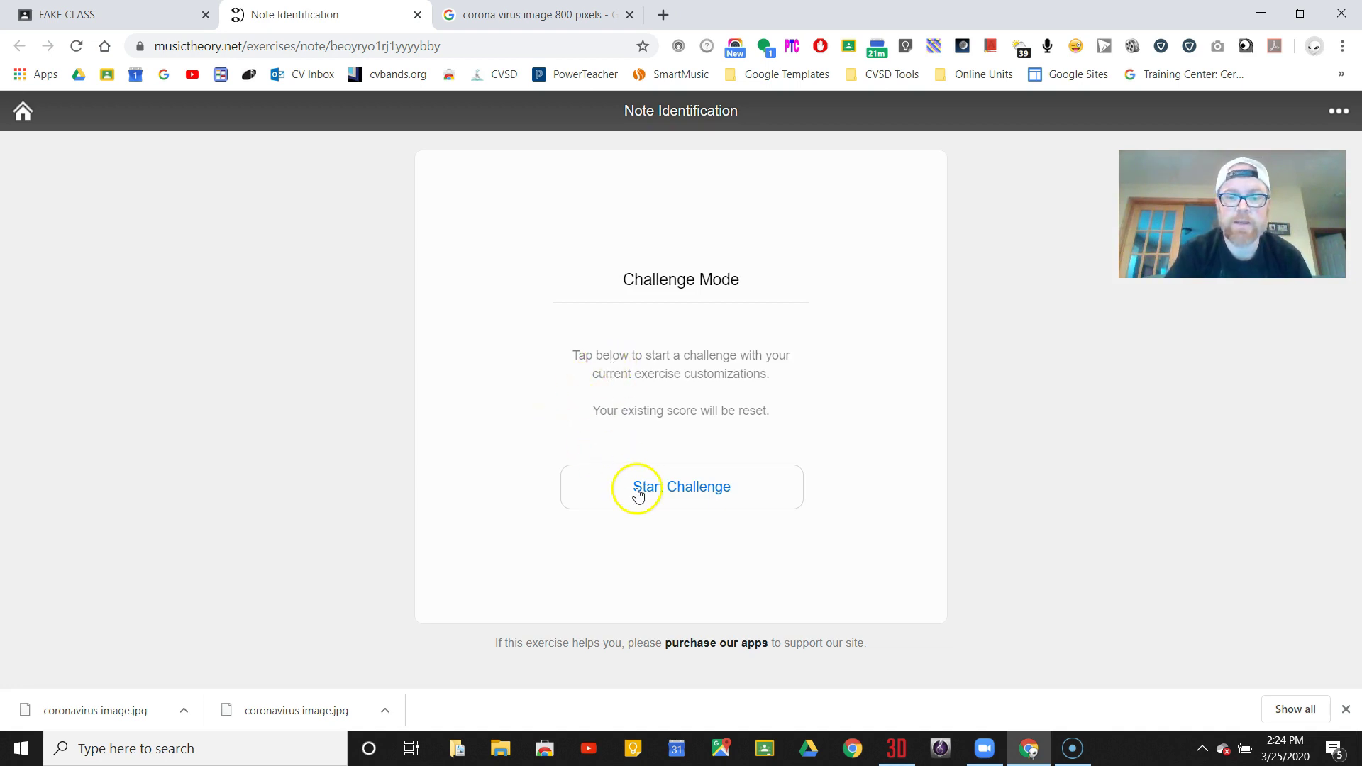
click(700, 495)
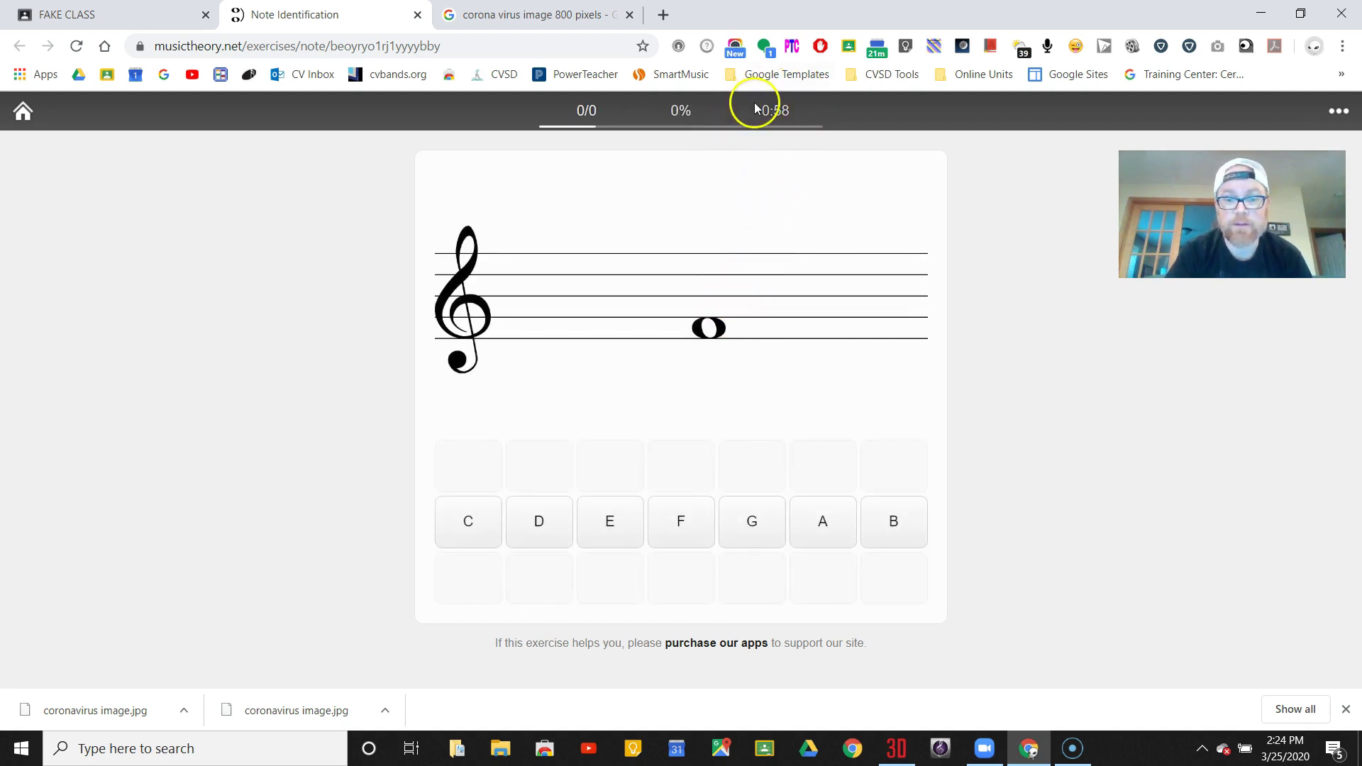
Answer the five notes as F, G, C, G, F for a 5/5 score.
click(681, 524)
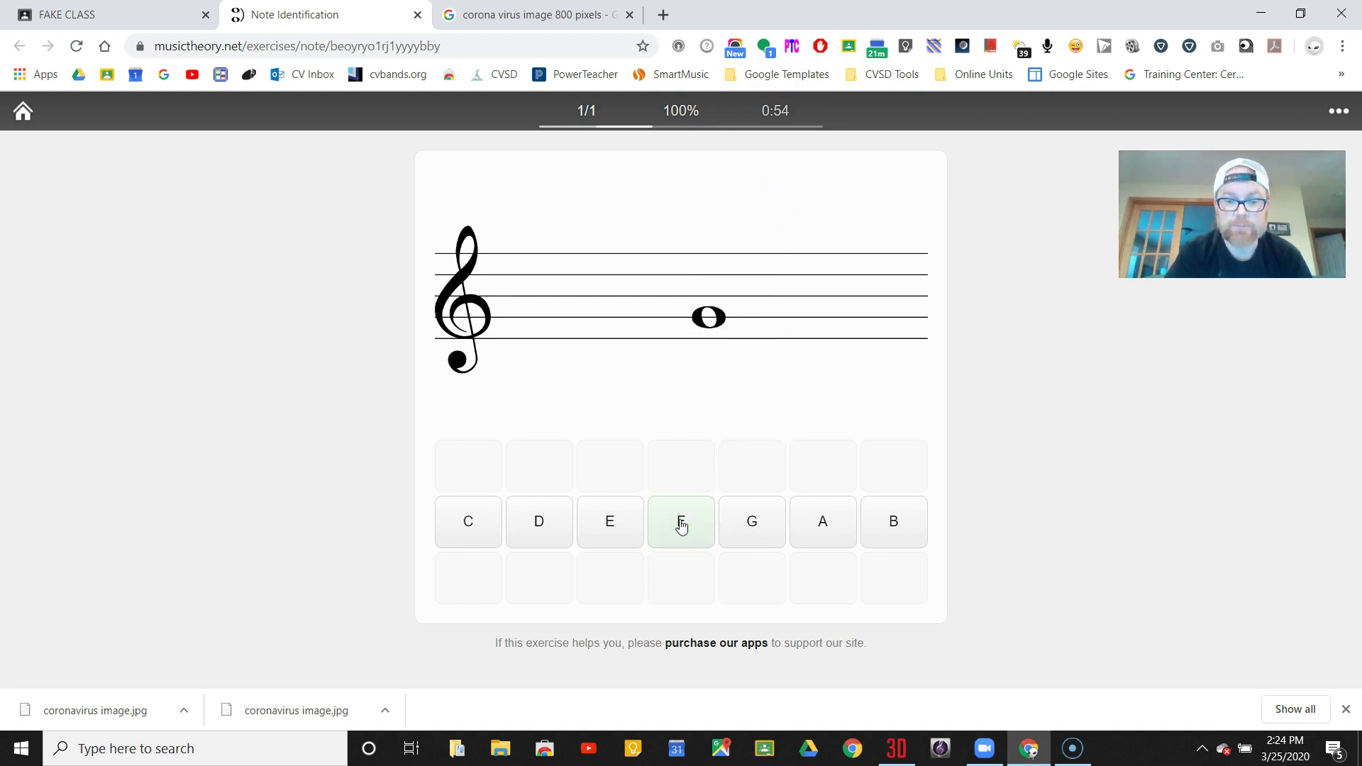
click(754, 516)
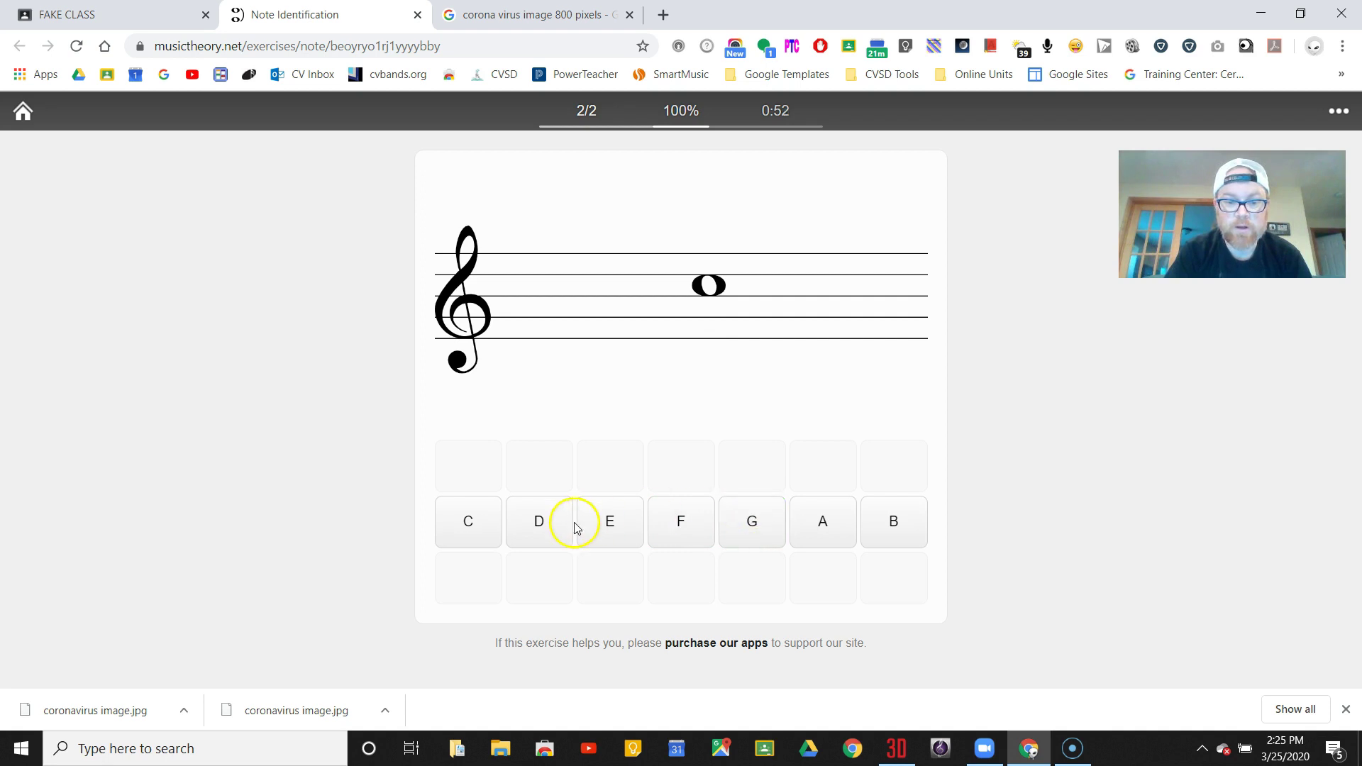
click(470, 523)
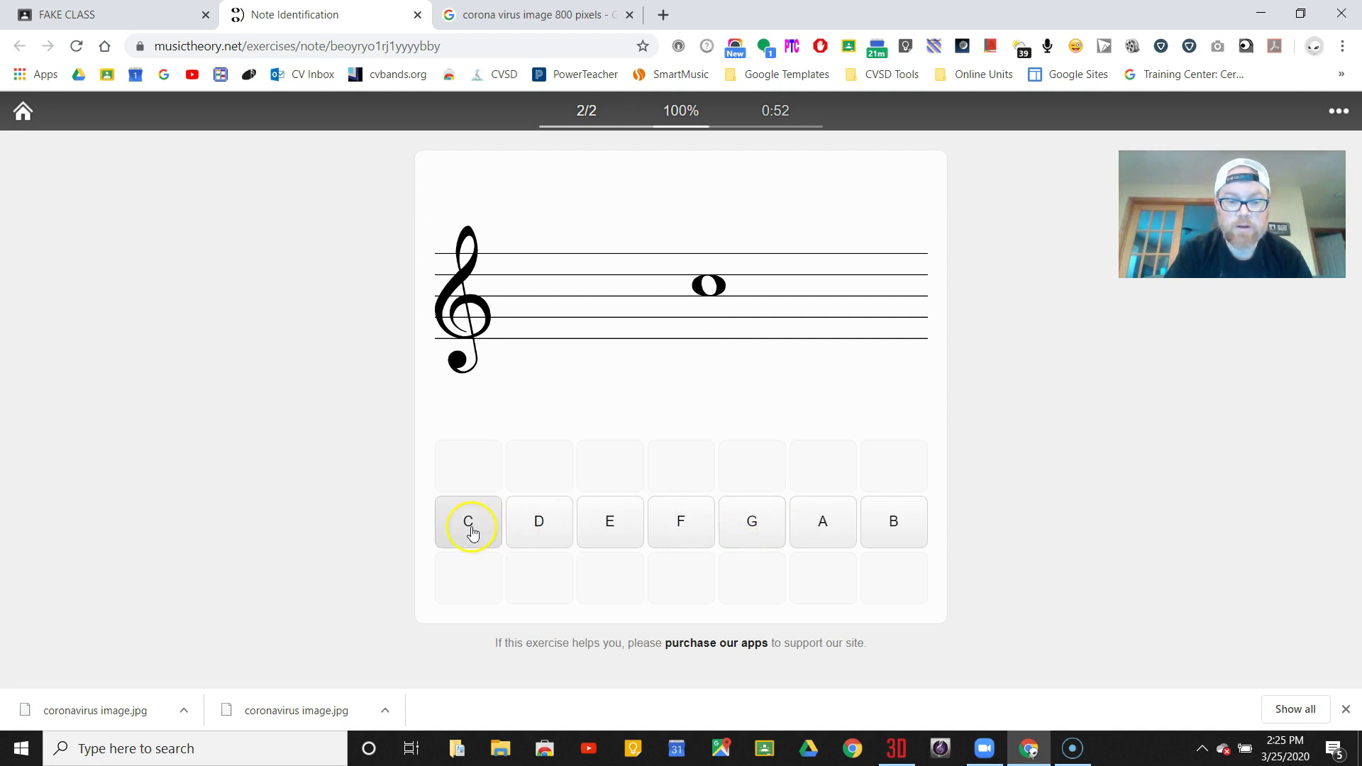
click(732, 541)
click(687, 534)
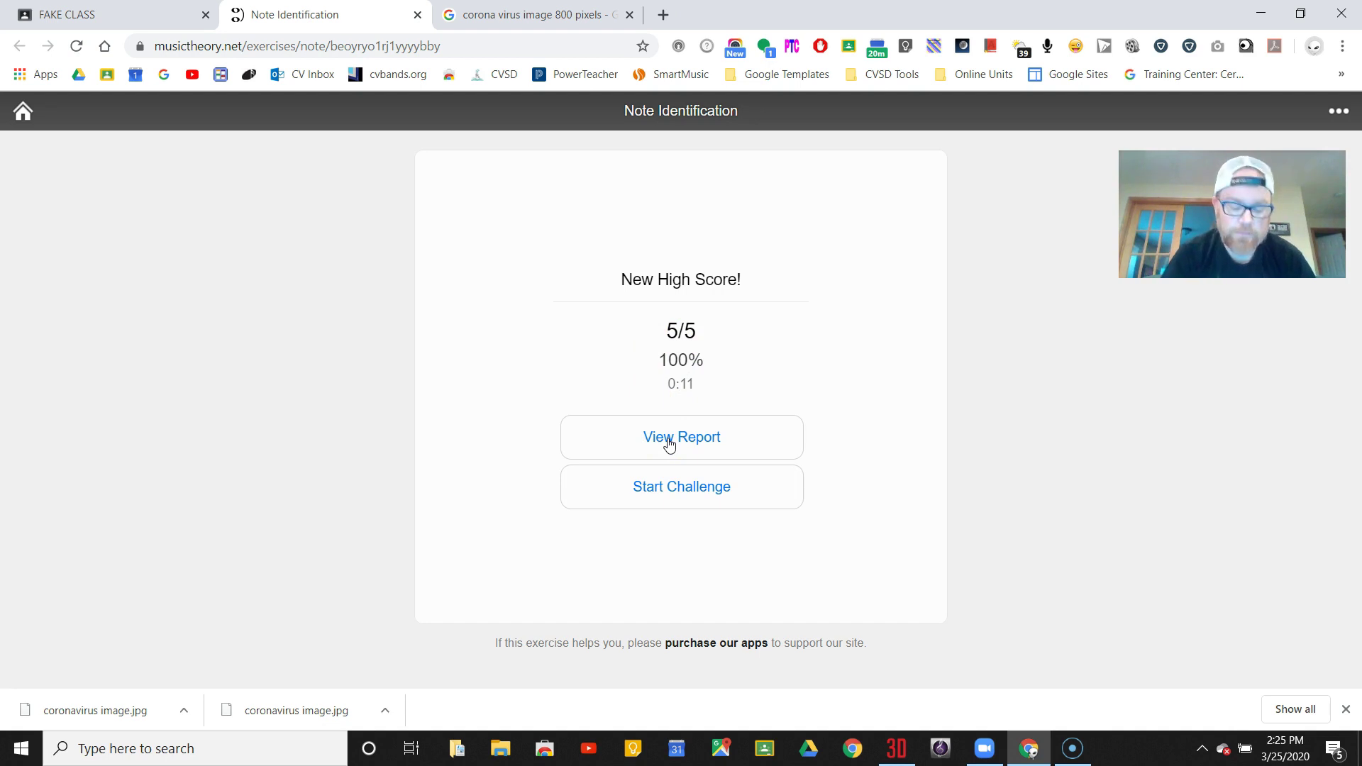
Open the progress report and sign it with the student's initials.
click(669, 445)
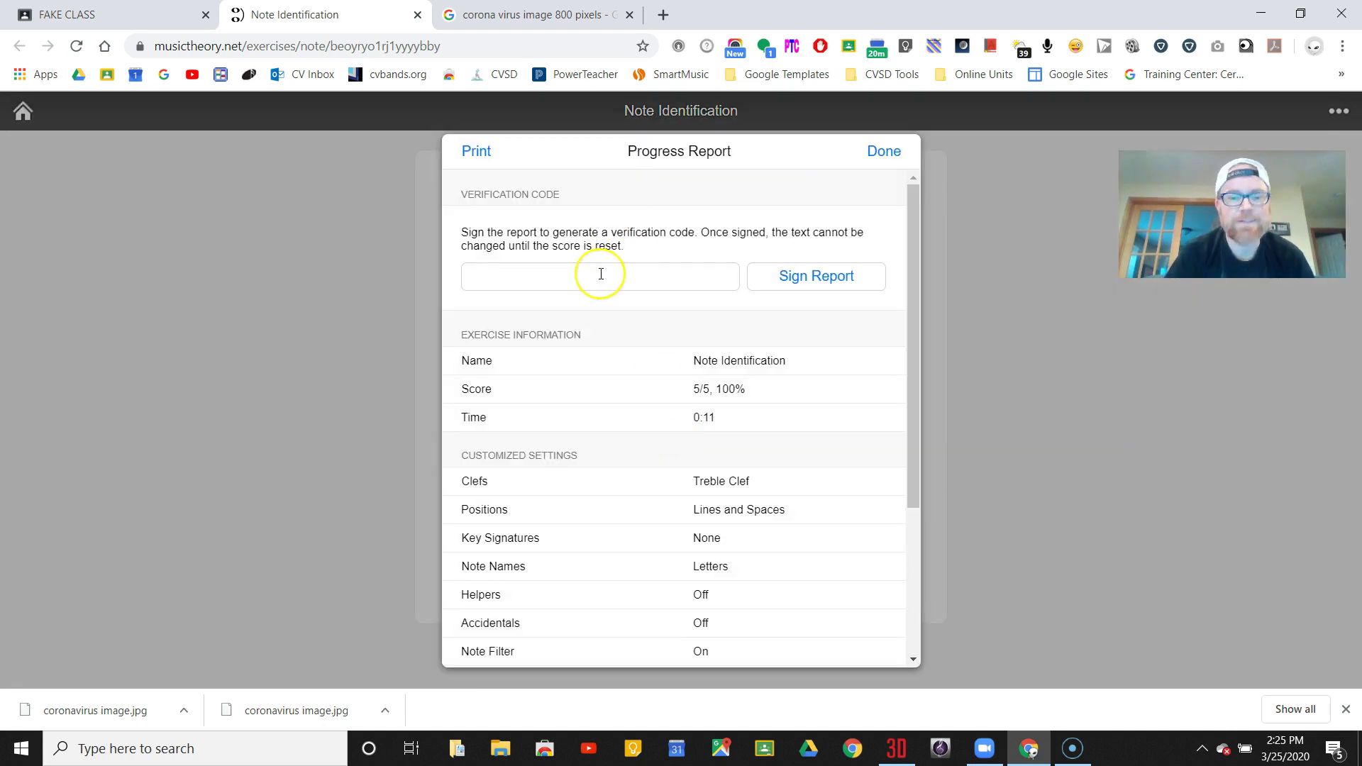
click(600, 273)
text(ep)
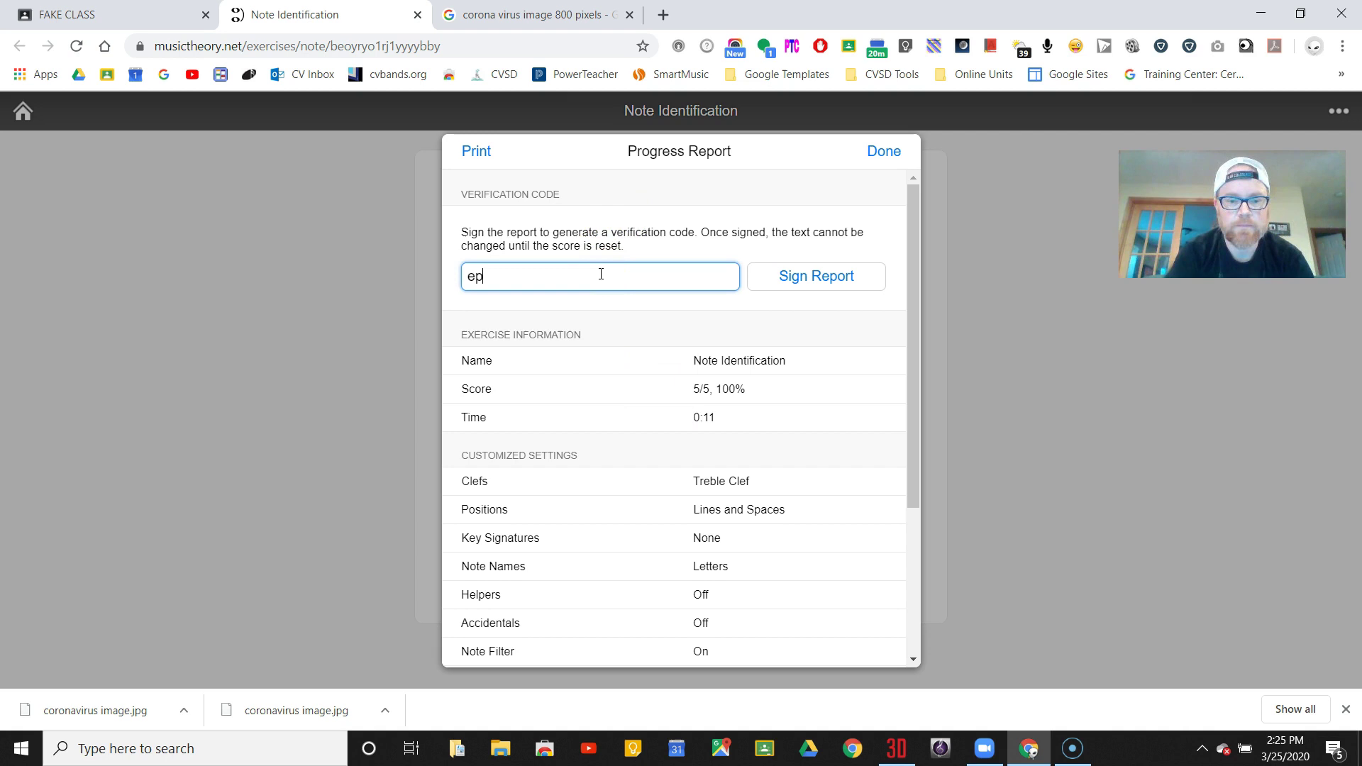
click(782, 282)
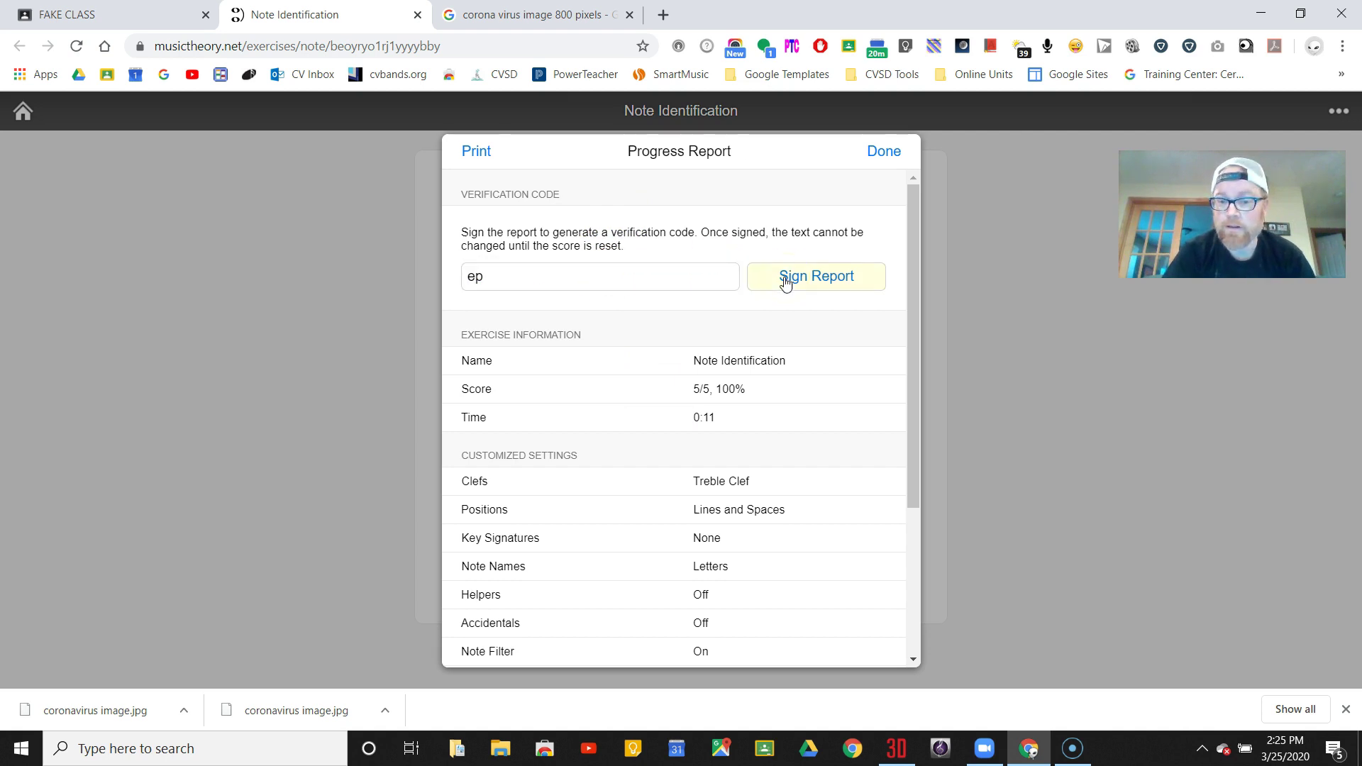
Copy the generated verification code and close the report.
click(651, 231)
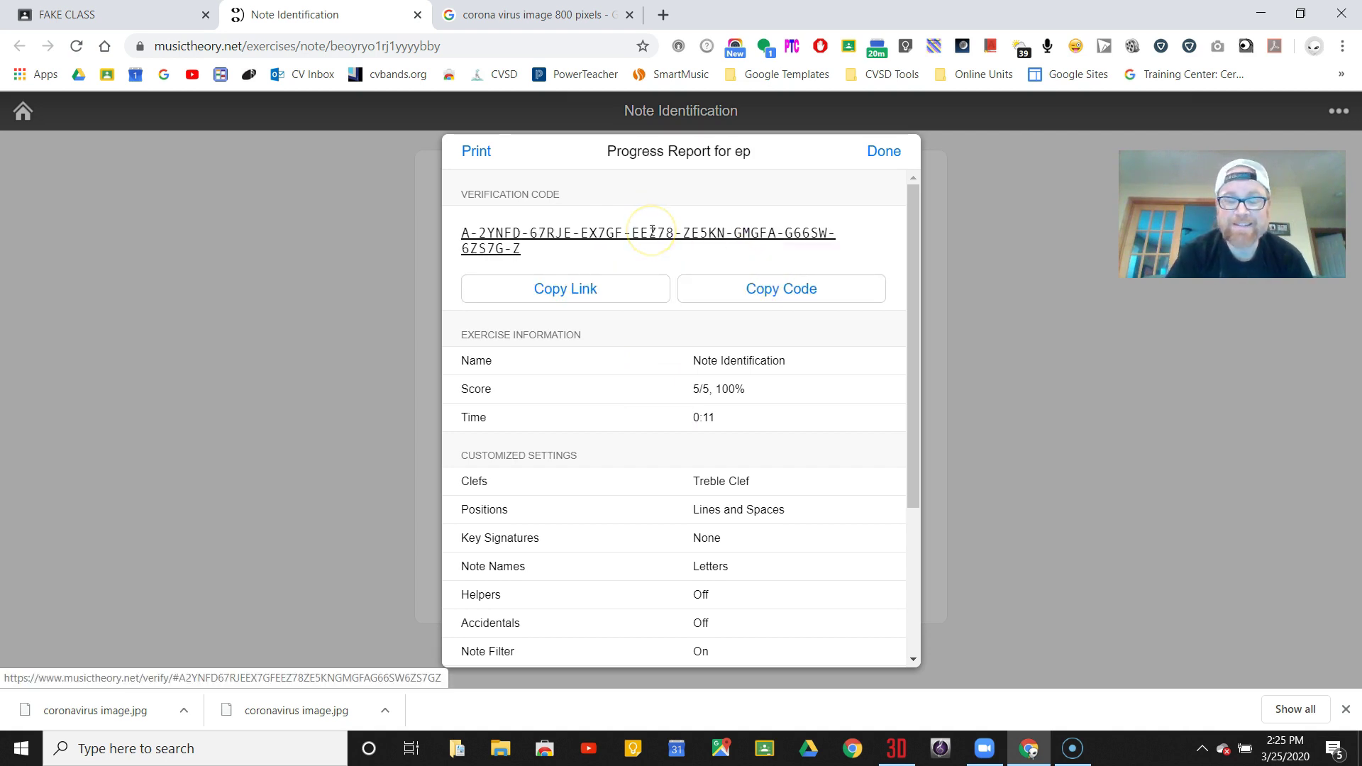
click(705, 283)
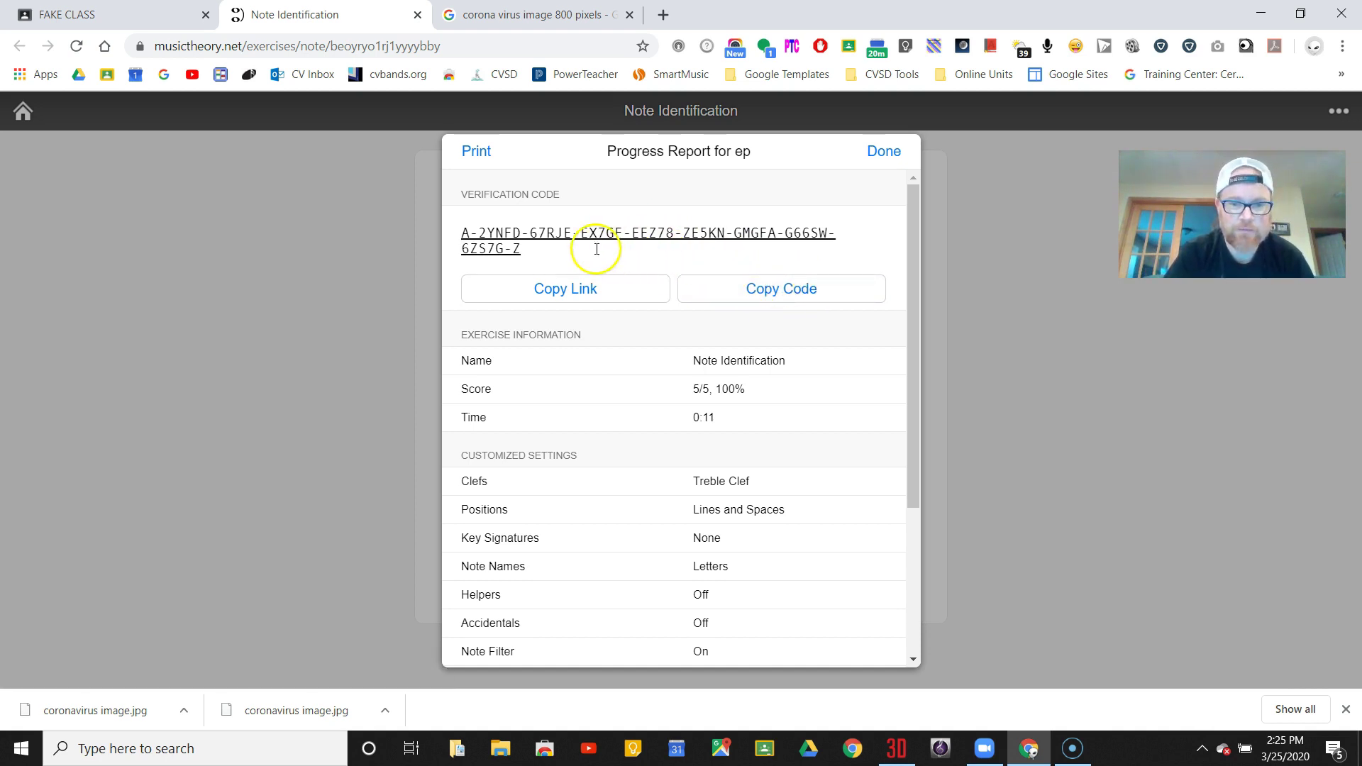
click(878, 150)
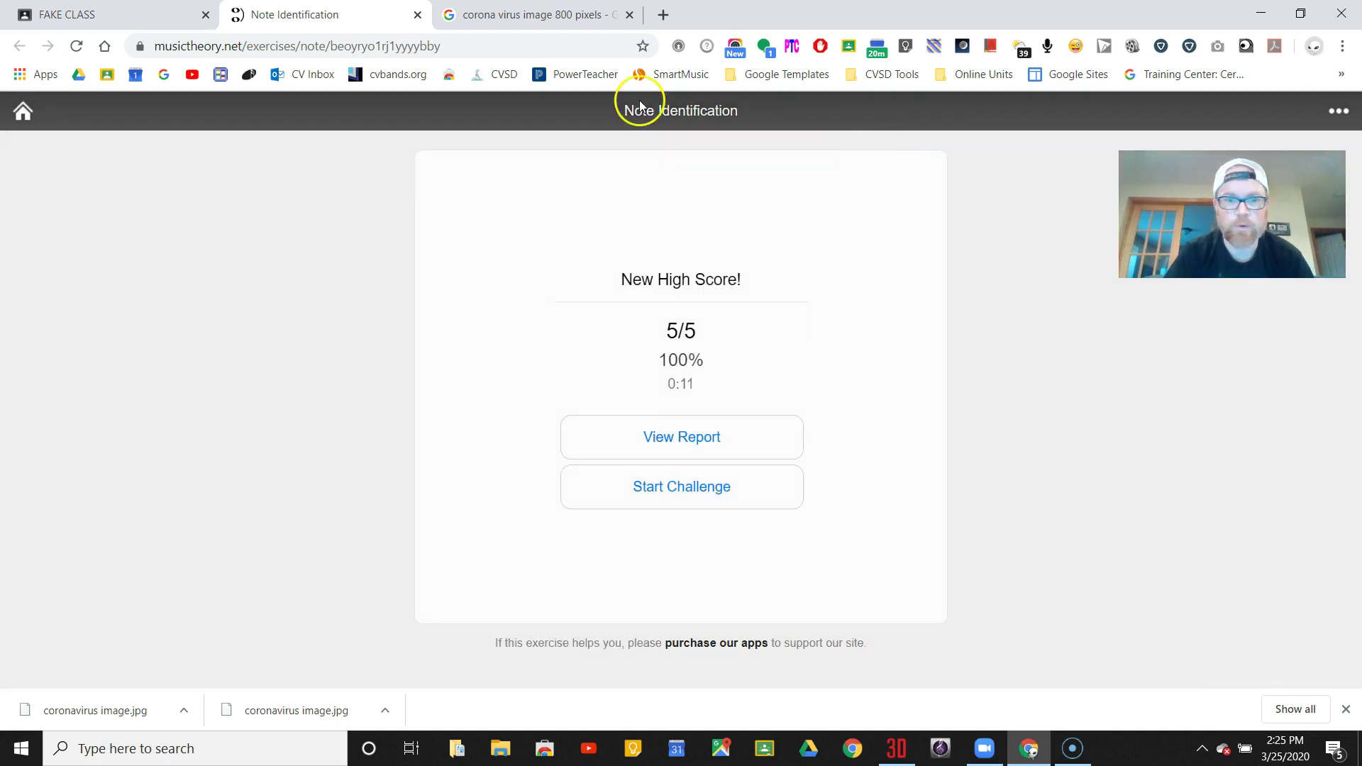
From the FAKE CLASS stream, open the musictheory.net Feedback Form attached to the post.
click(97, 14)
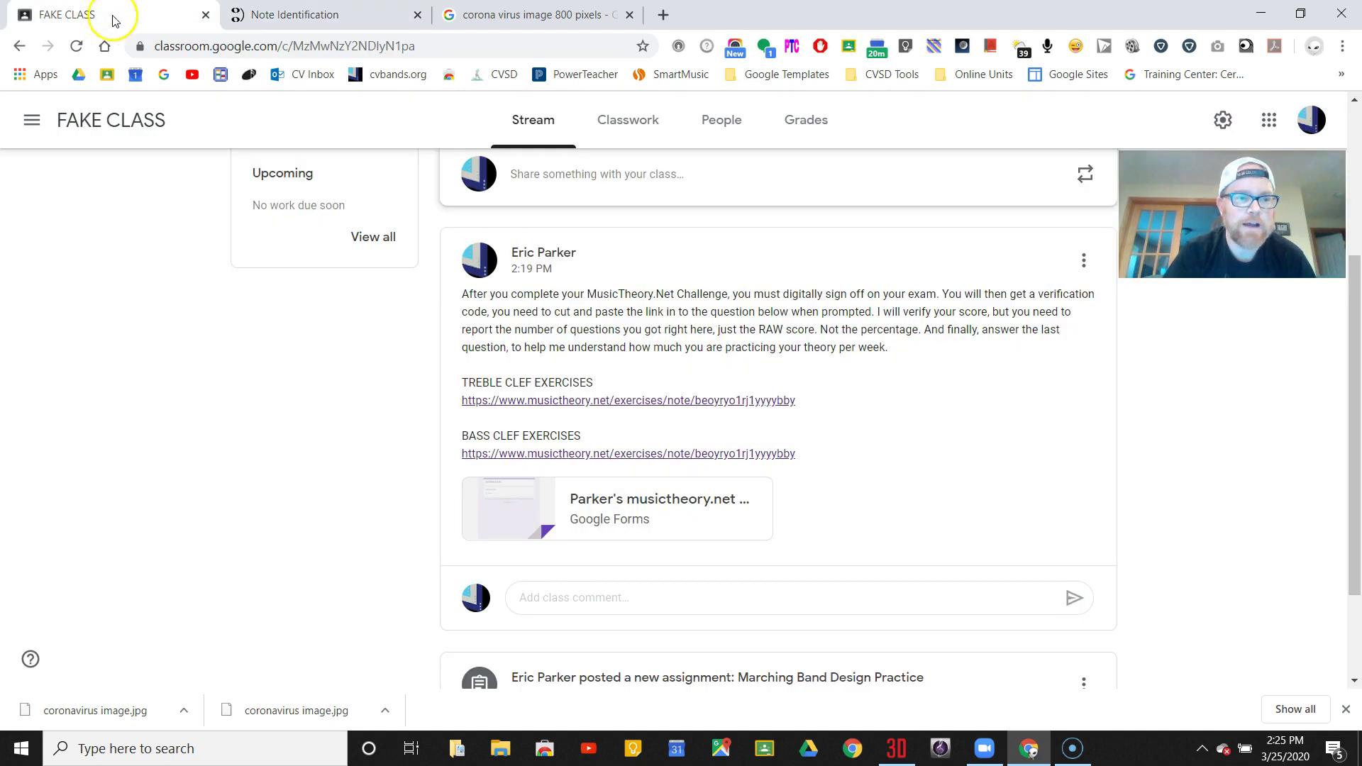
scroll(719, 340, down, 2)
scroll(719, 341, up, 3)
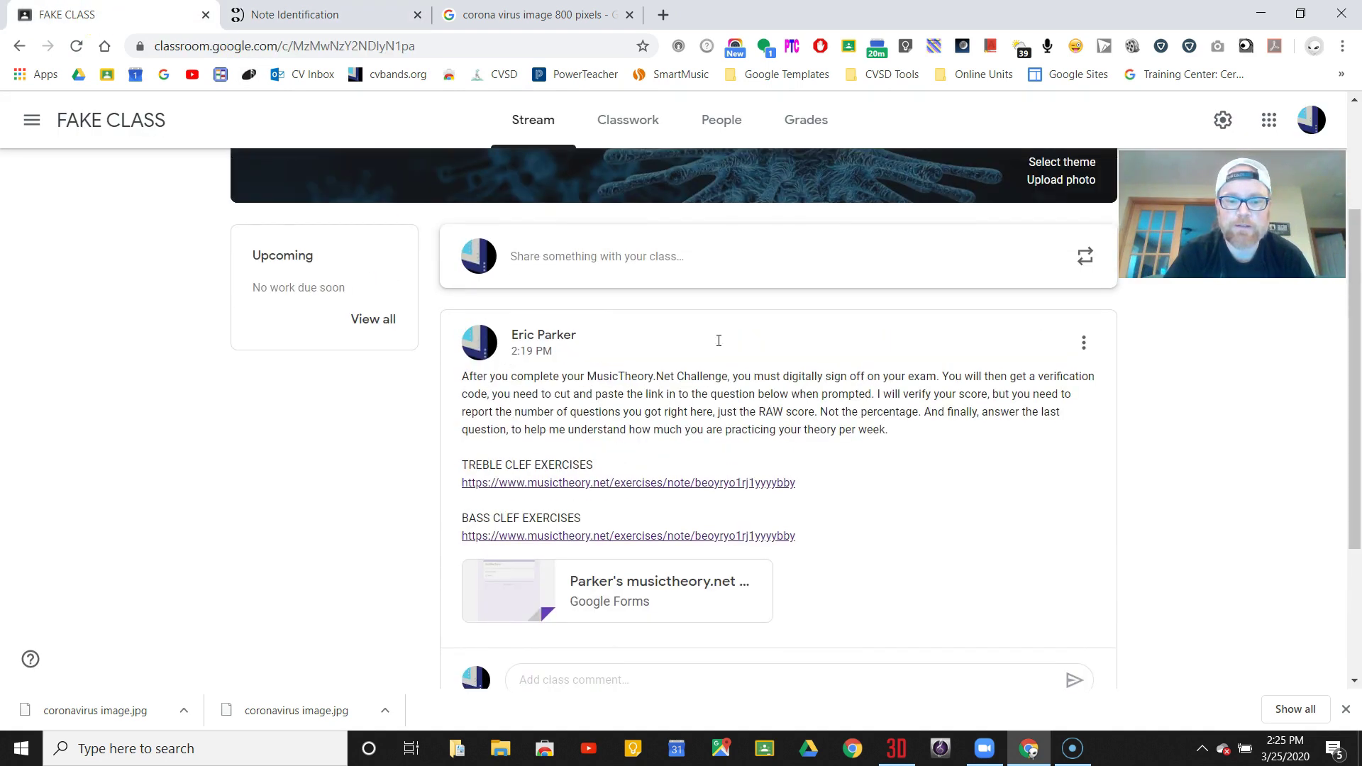
scroll(717, 344, down, 1)
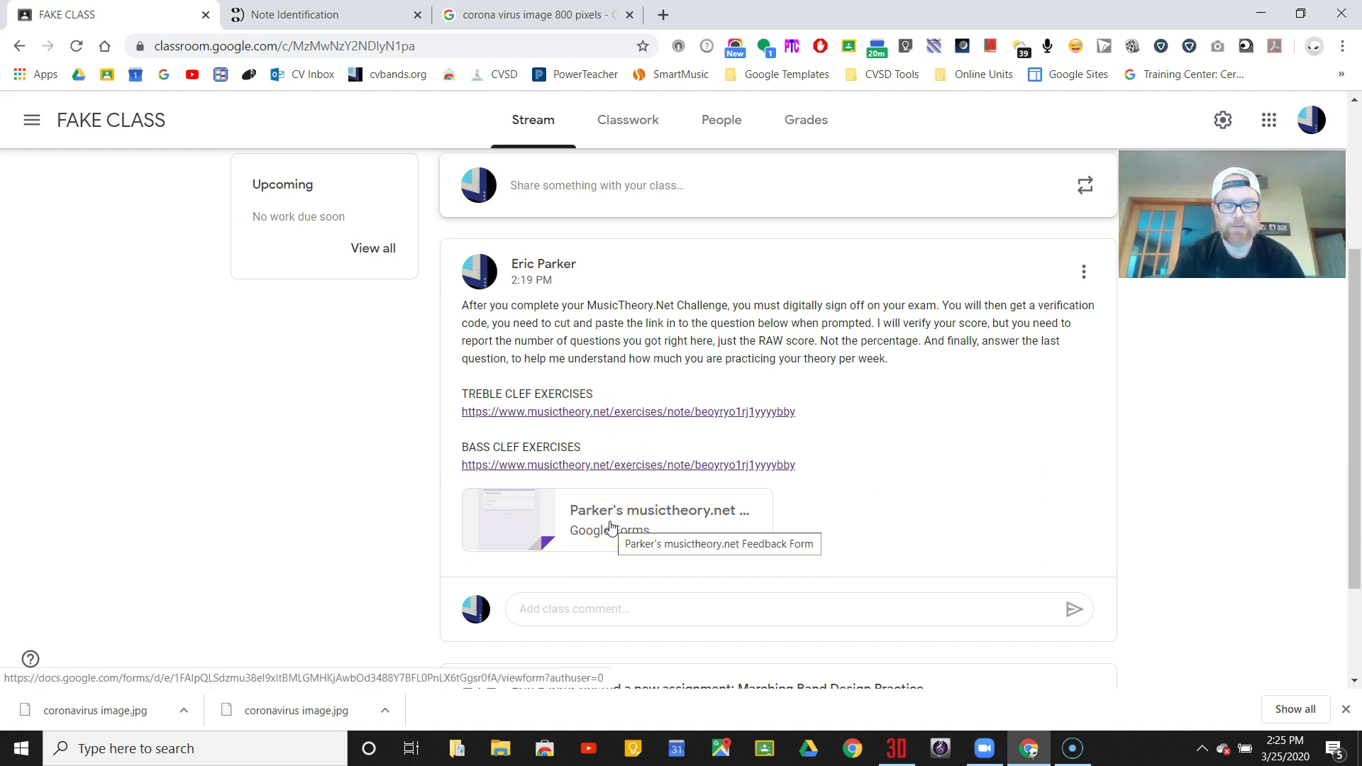
click(610, 527)
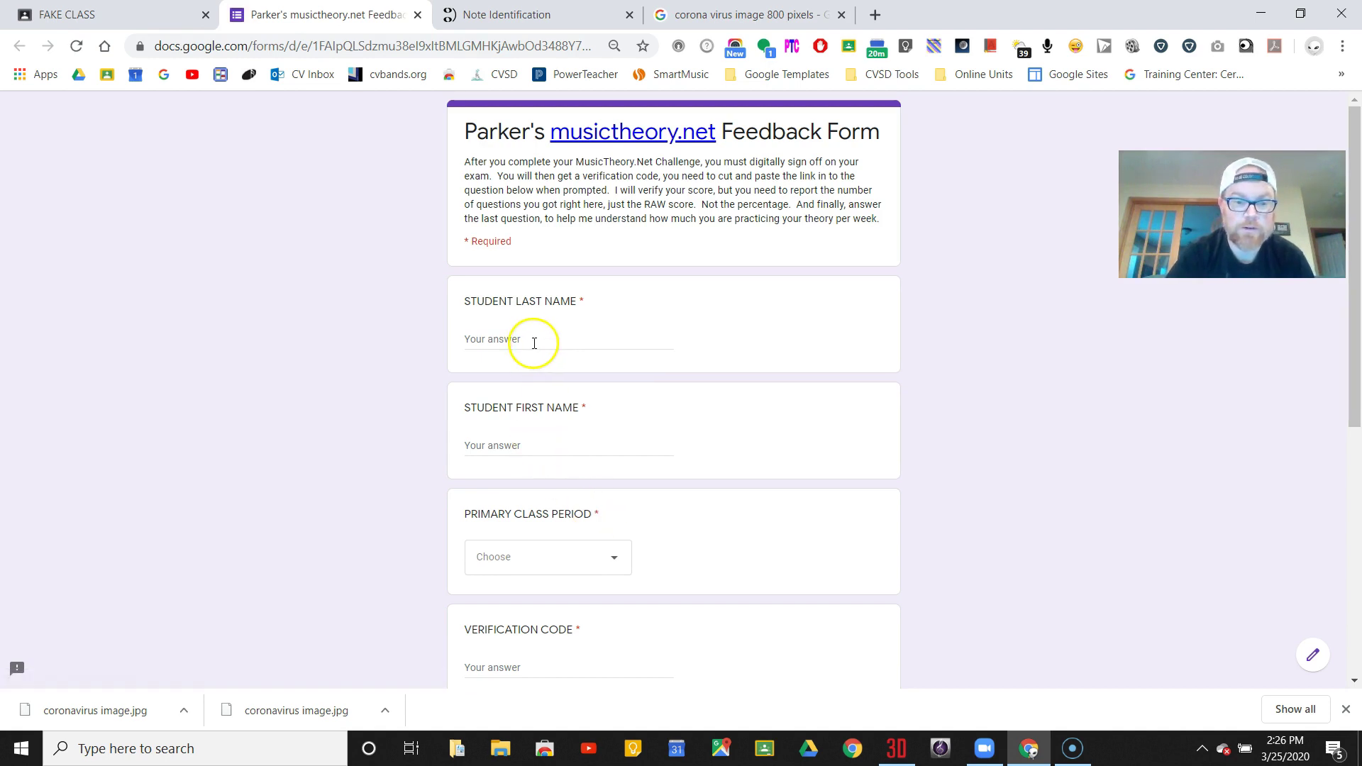
Enter the student's last and first name and choose 4th - Symphonic Band as class period.
click(534, 343)
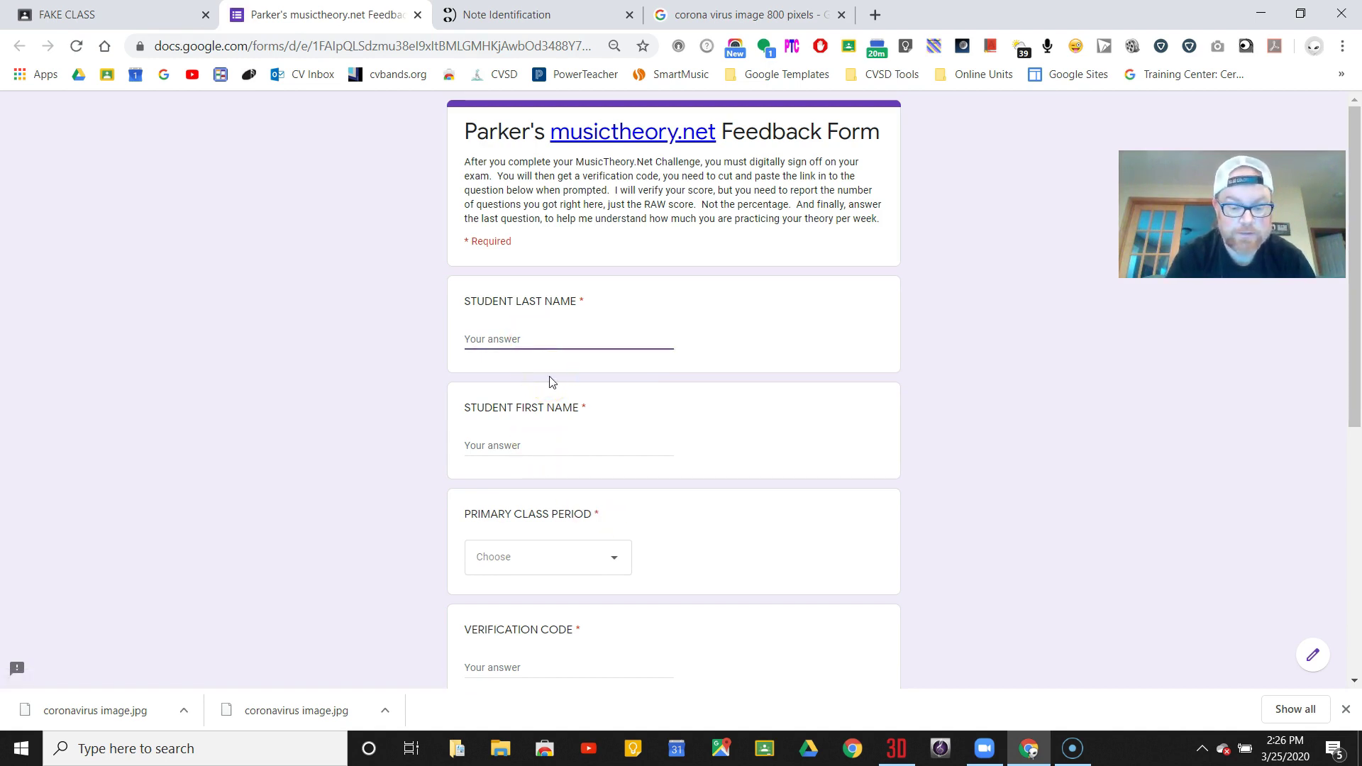
text(Parker)
key(Tab)
text(Mr.)
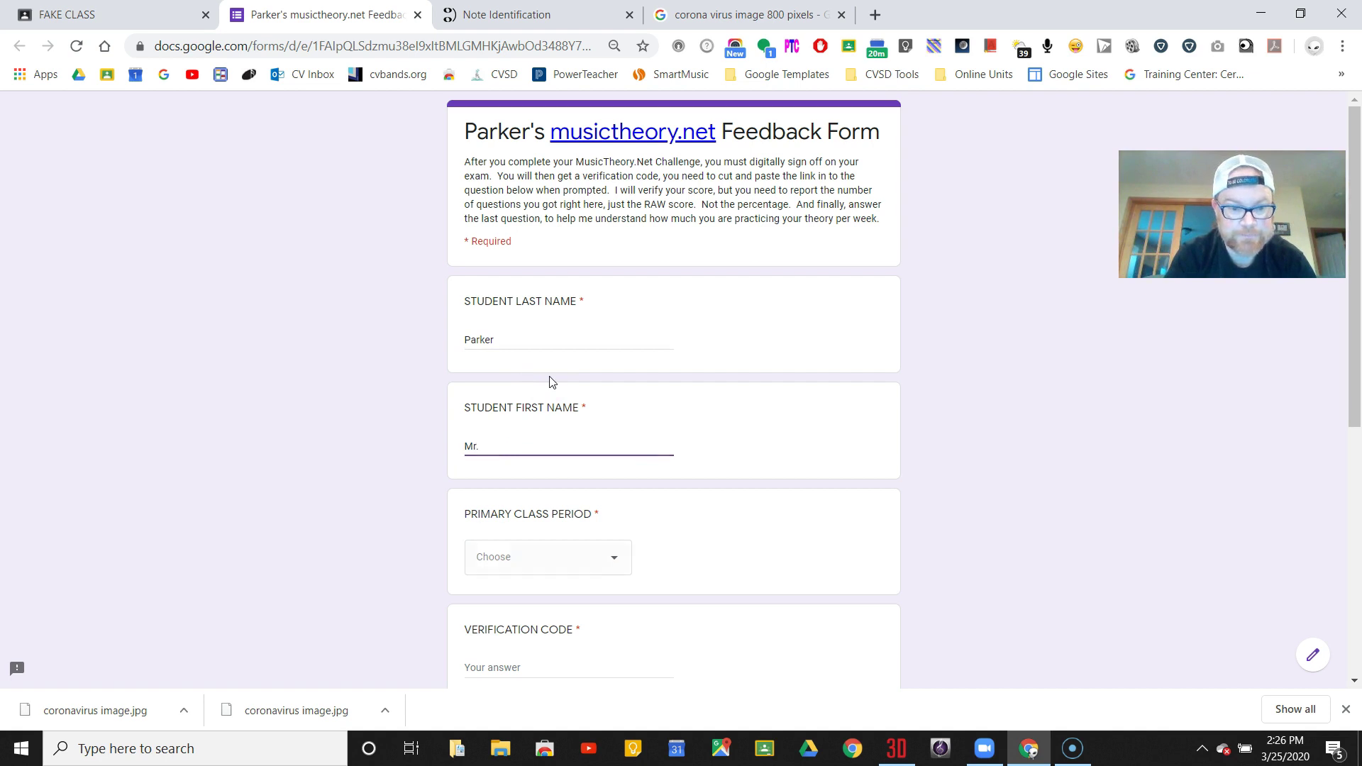
key(Tab)
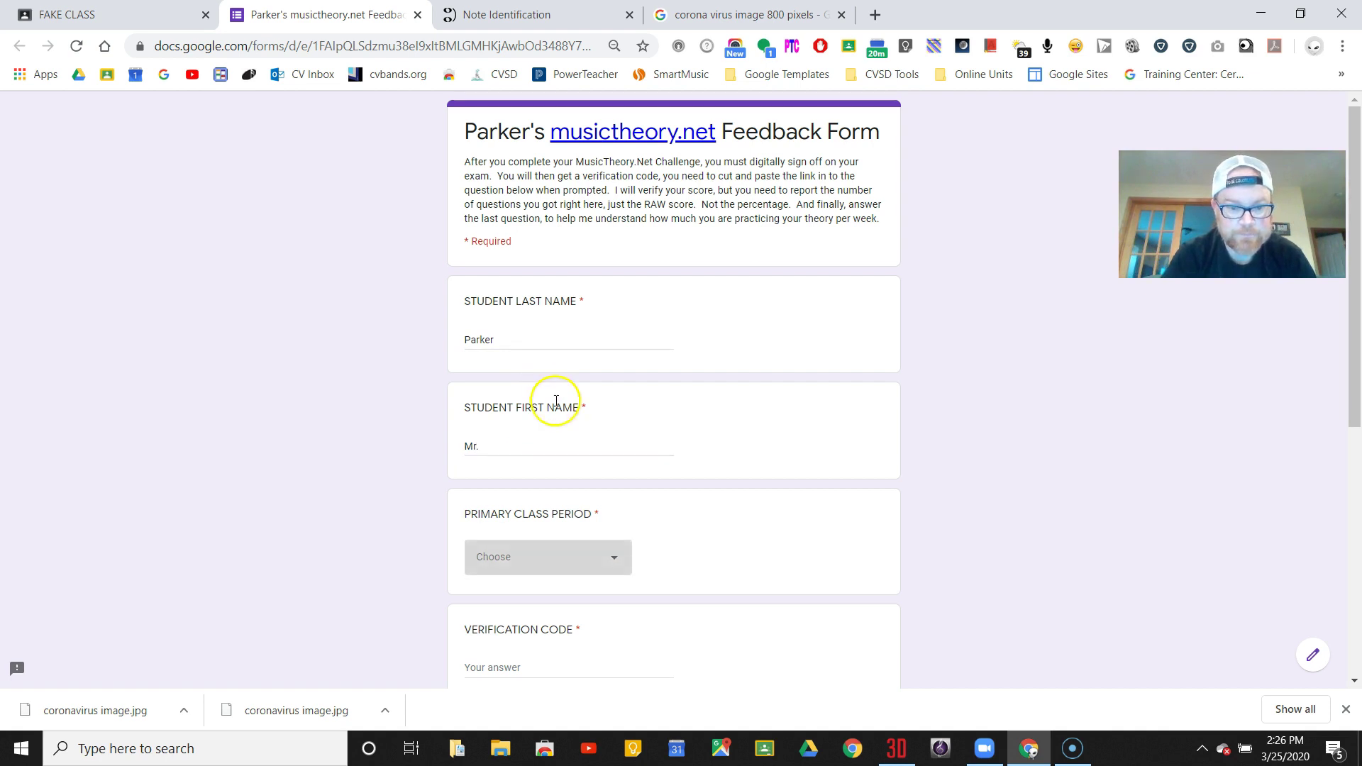
click(543, 558)
click(533, 576)
Paste the verification code and enter 5 as the number of correct answers.
scroll(399, 544, down, 4)
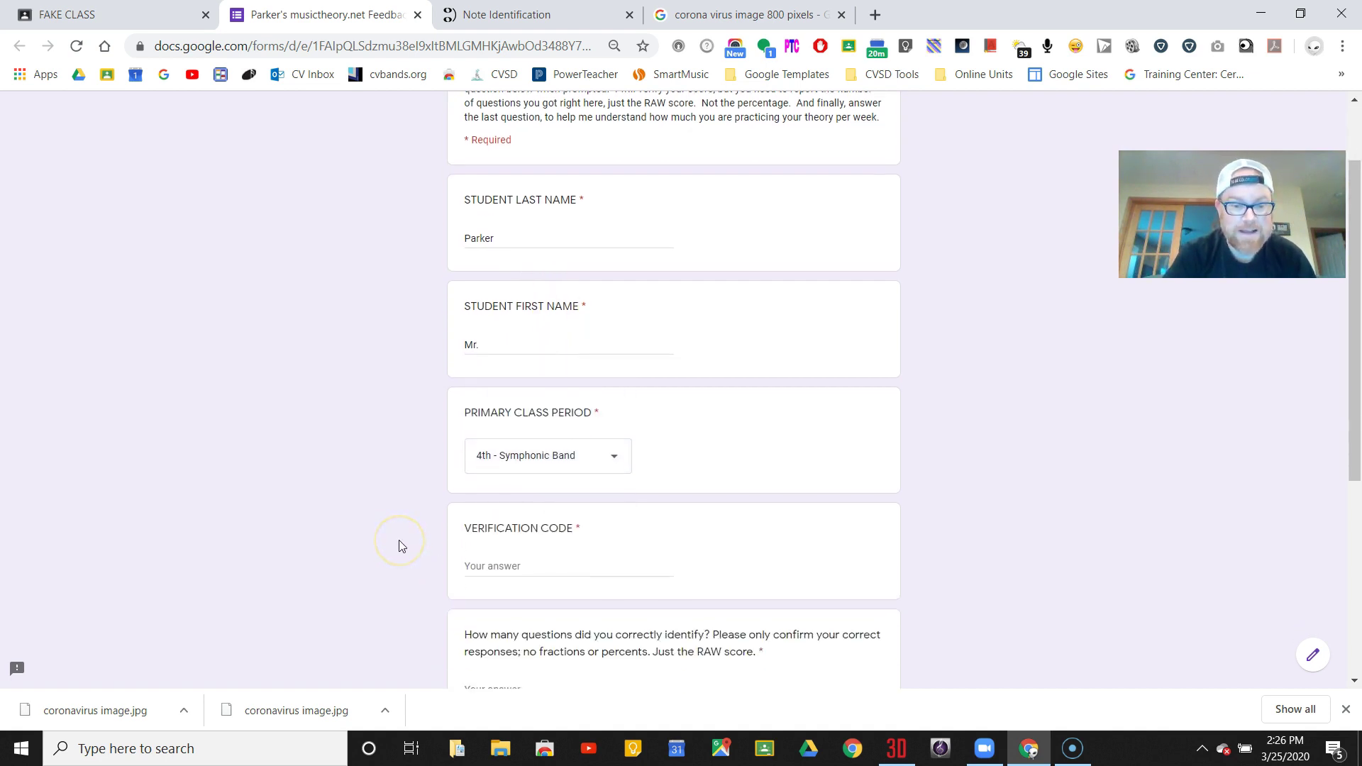
click(503, 411)
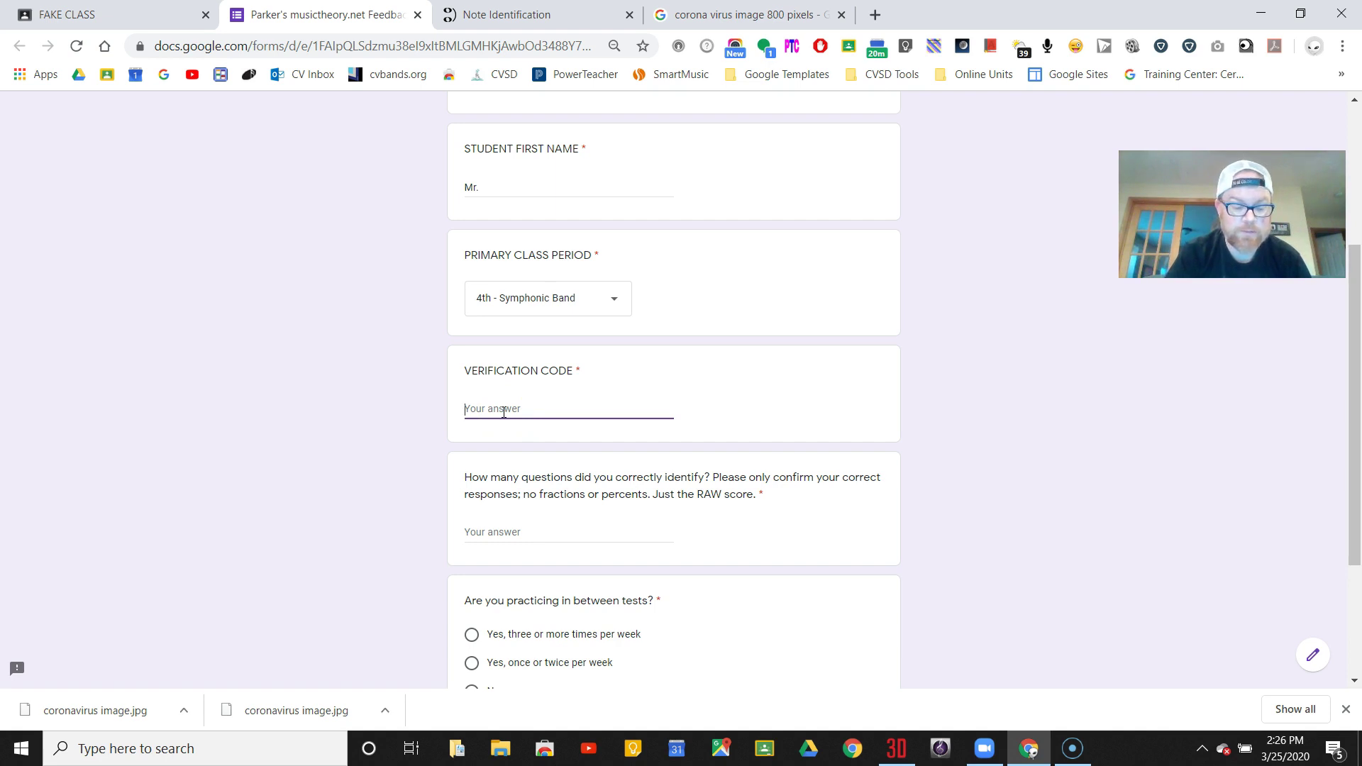
key(ctrl+v)
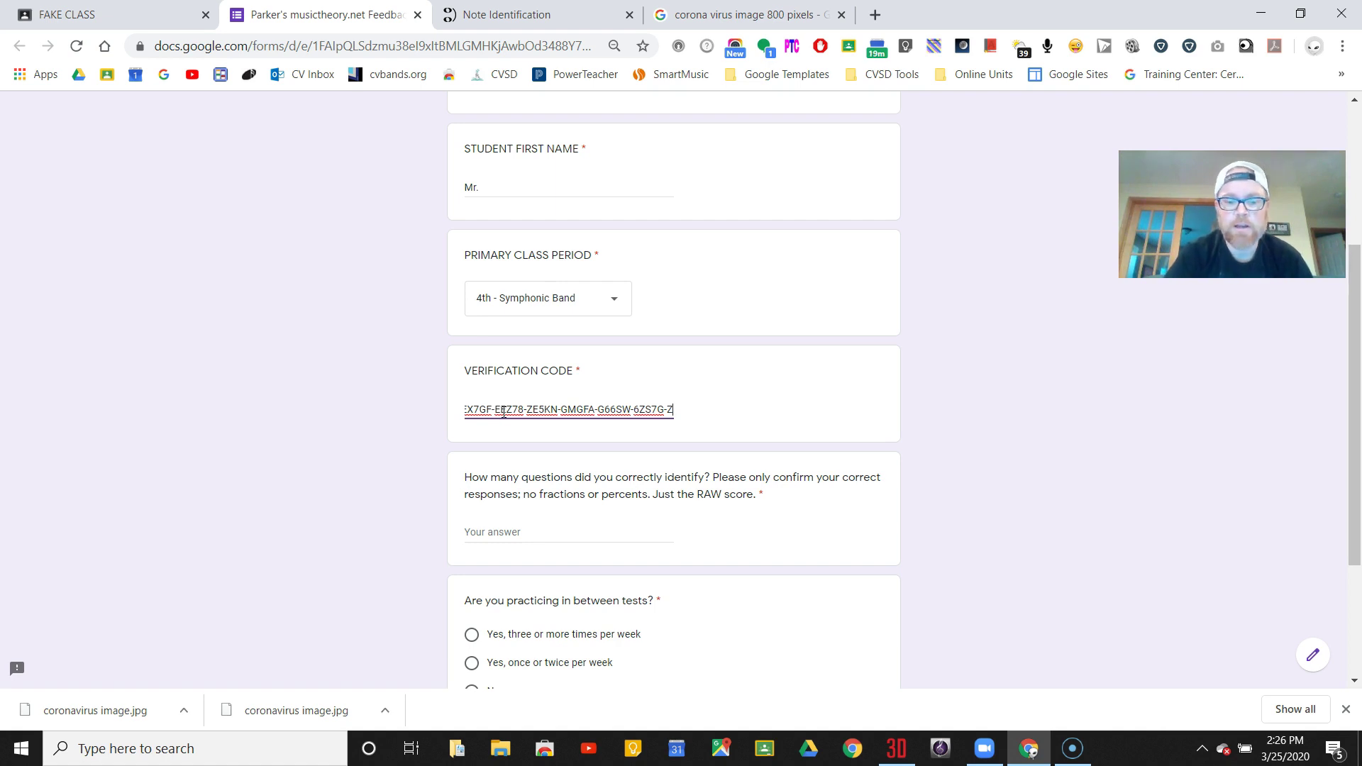
scroll(532, 447, down, 1)
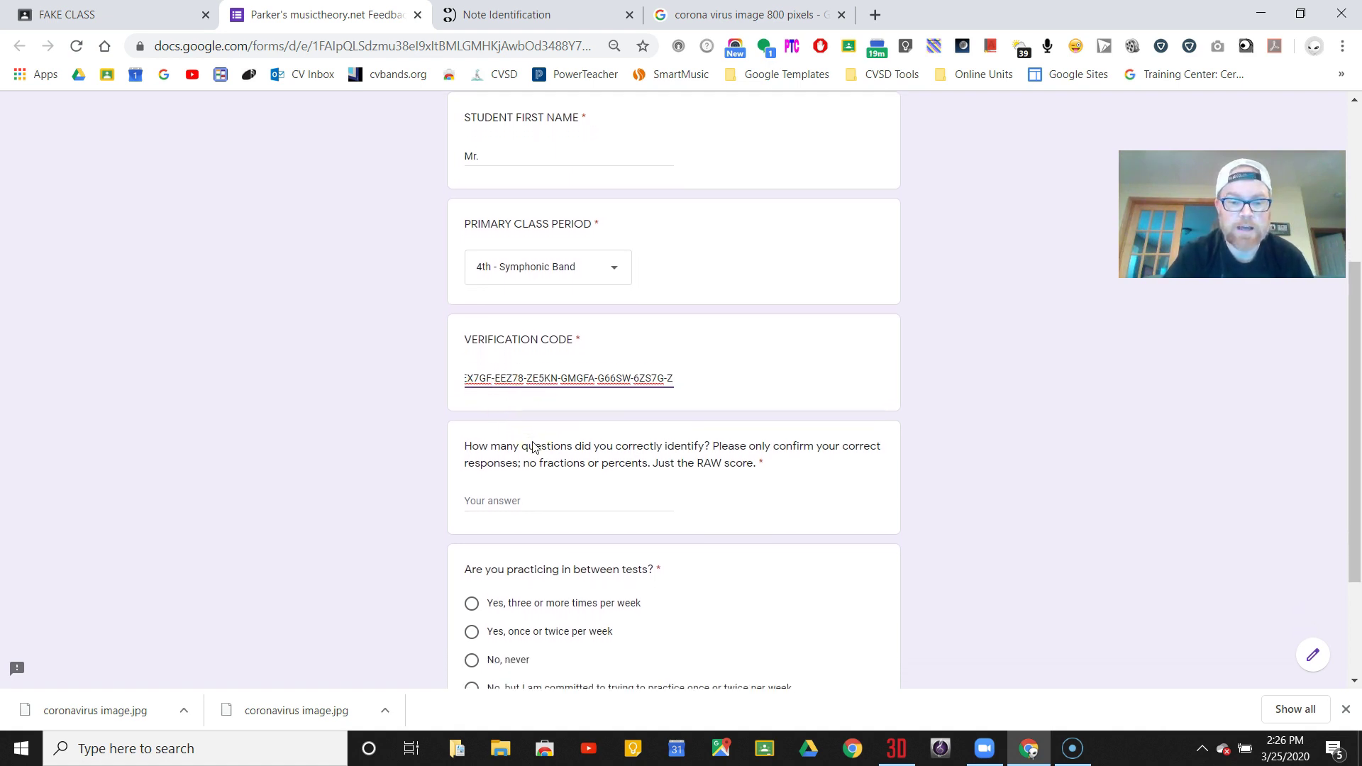
scroll(534, 445, down, 2)
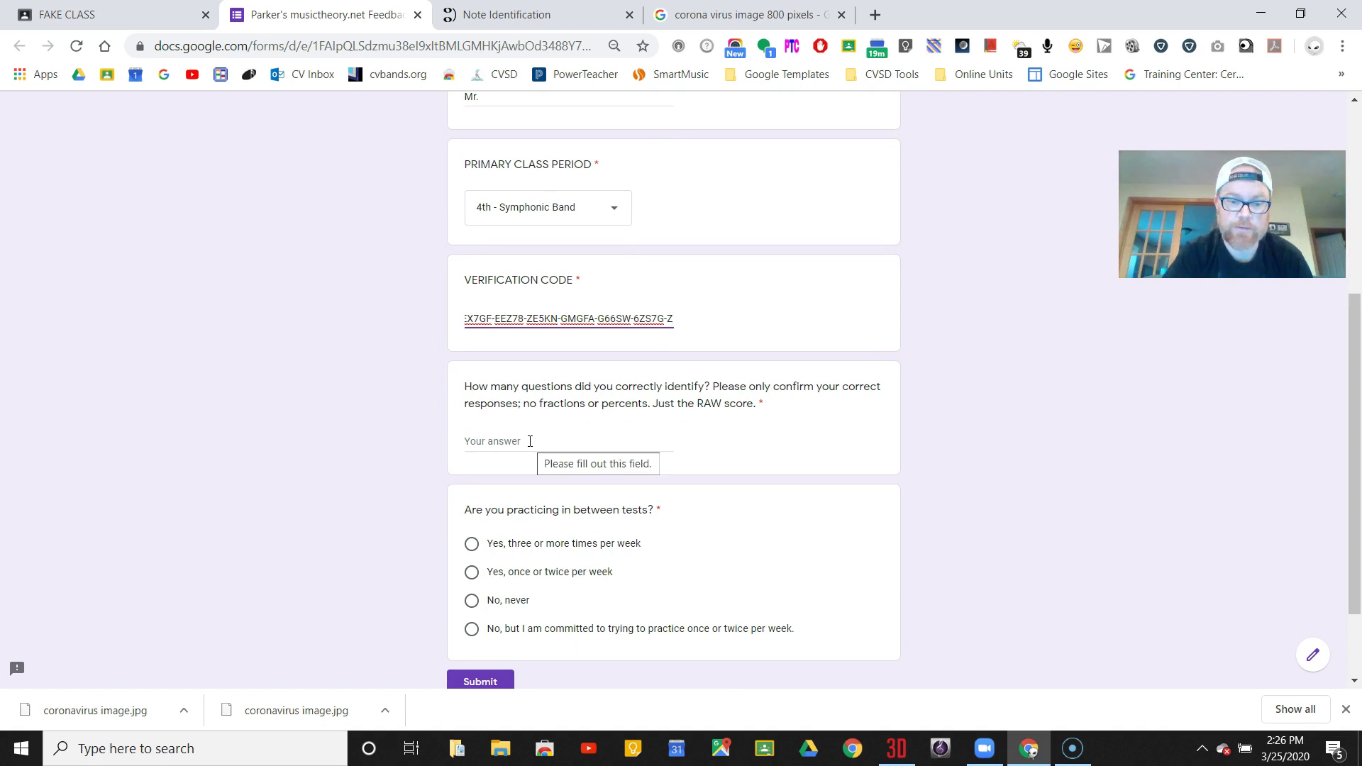
click(529, 442)
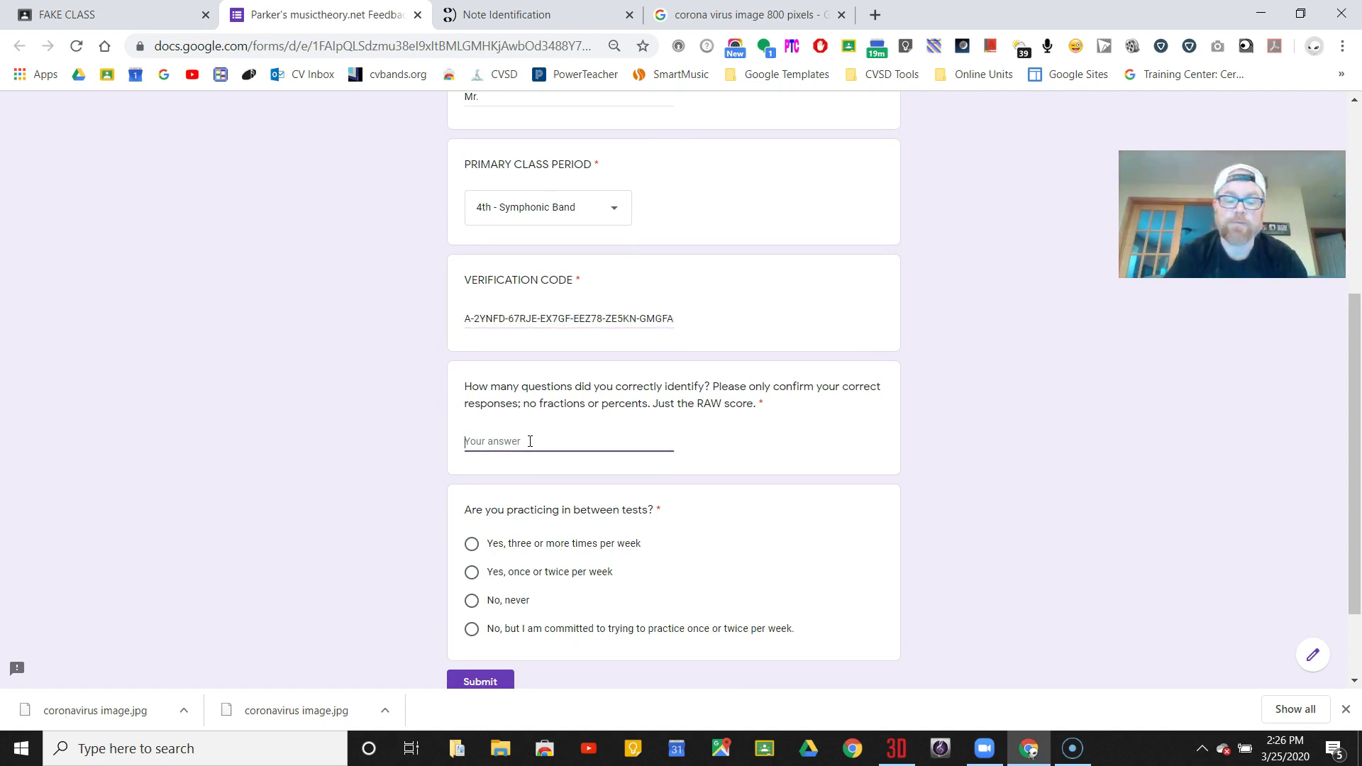
text(5)
Answer 'No, never' to the practice question and submit the form.
scroll(426, 502, down, 2)
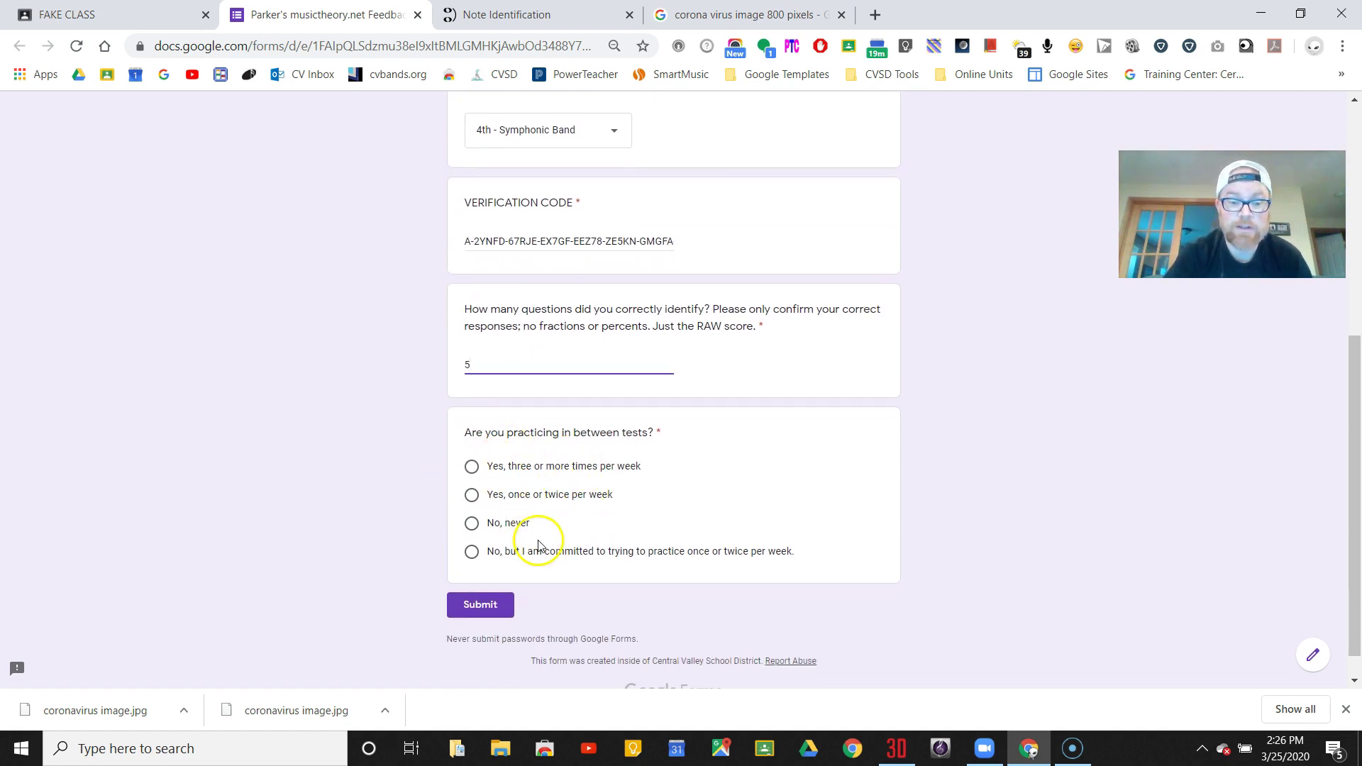
click(471, 524)
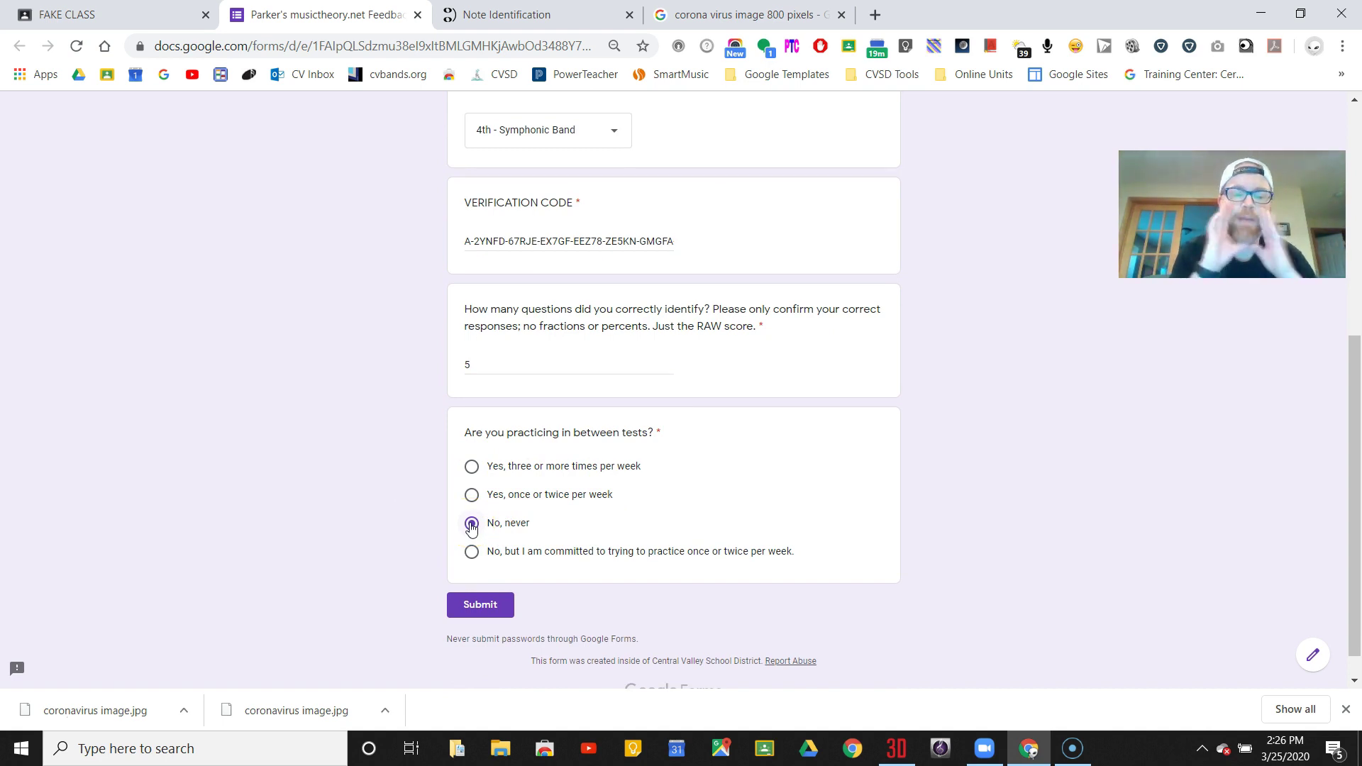
click(468, 609)
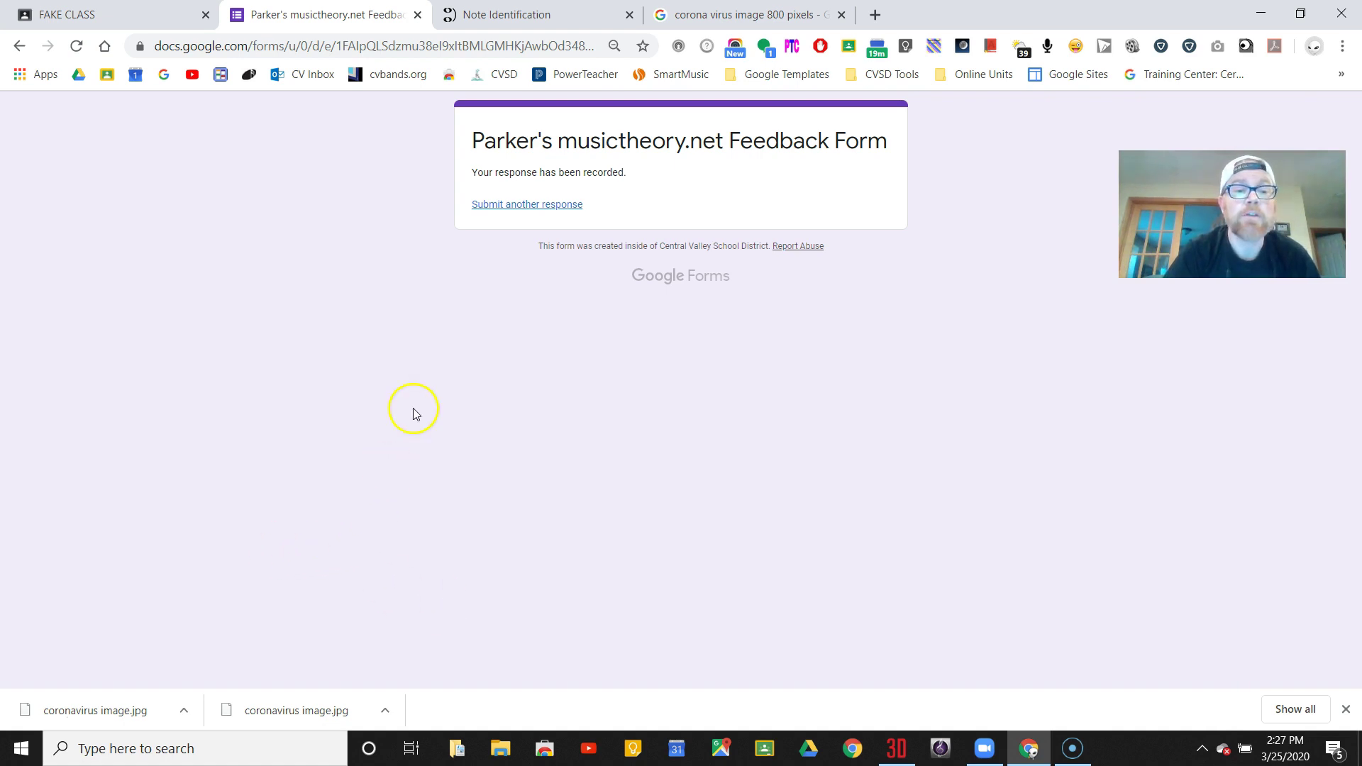
Check the 5/5 Note Identification result, return to the FAKE CLASS stream, and bring up the screen recorder.
click(502, 20)
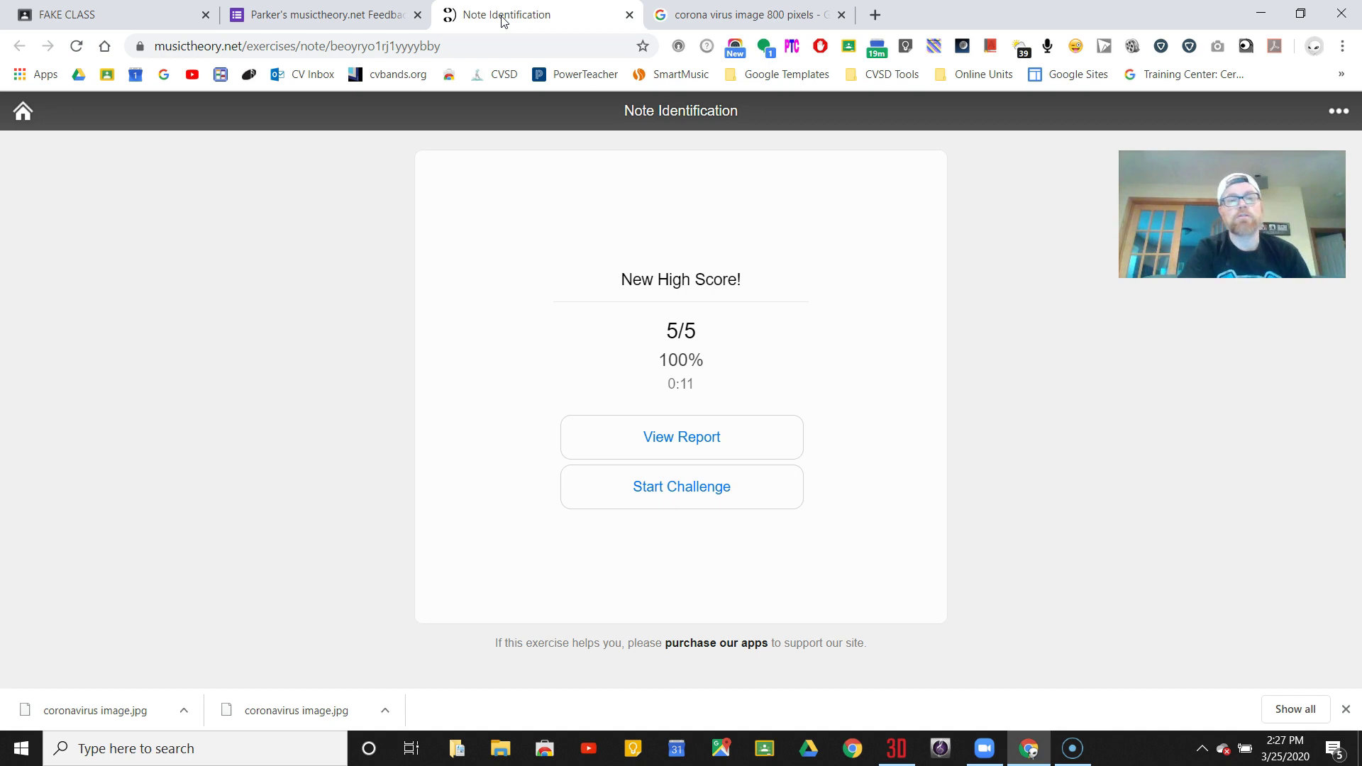
click(106, 21)
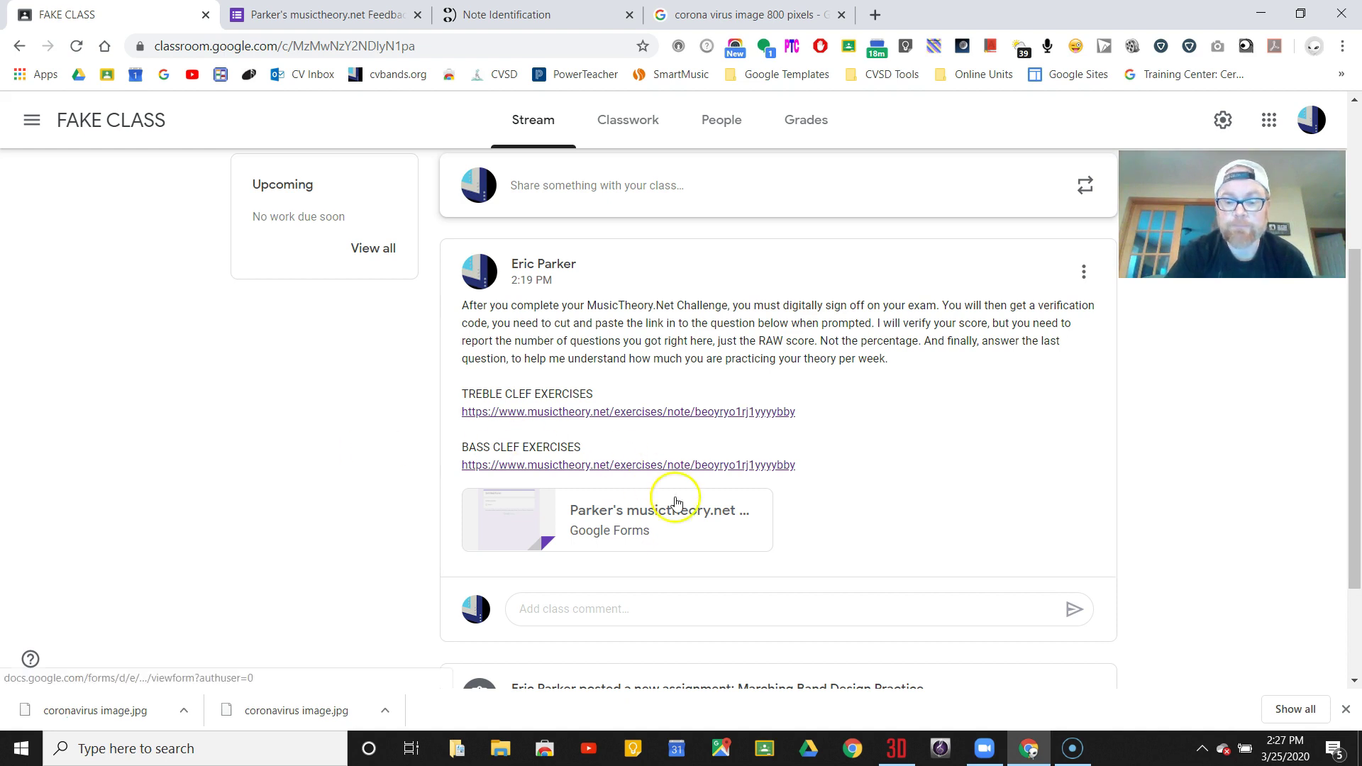
click(1072, 748)
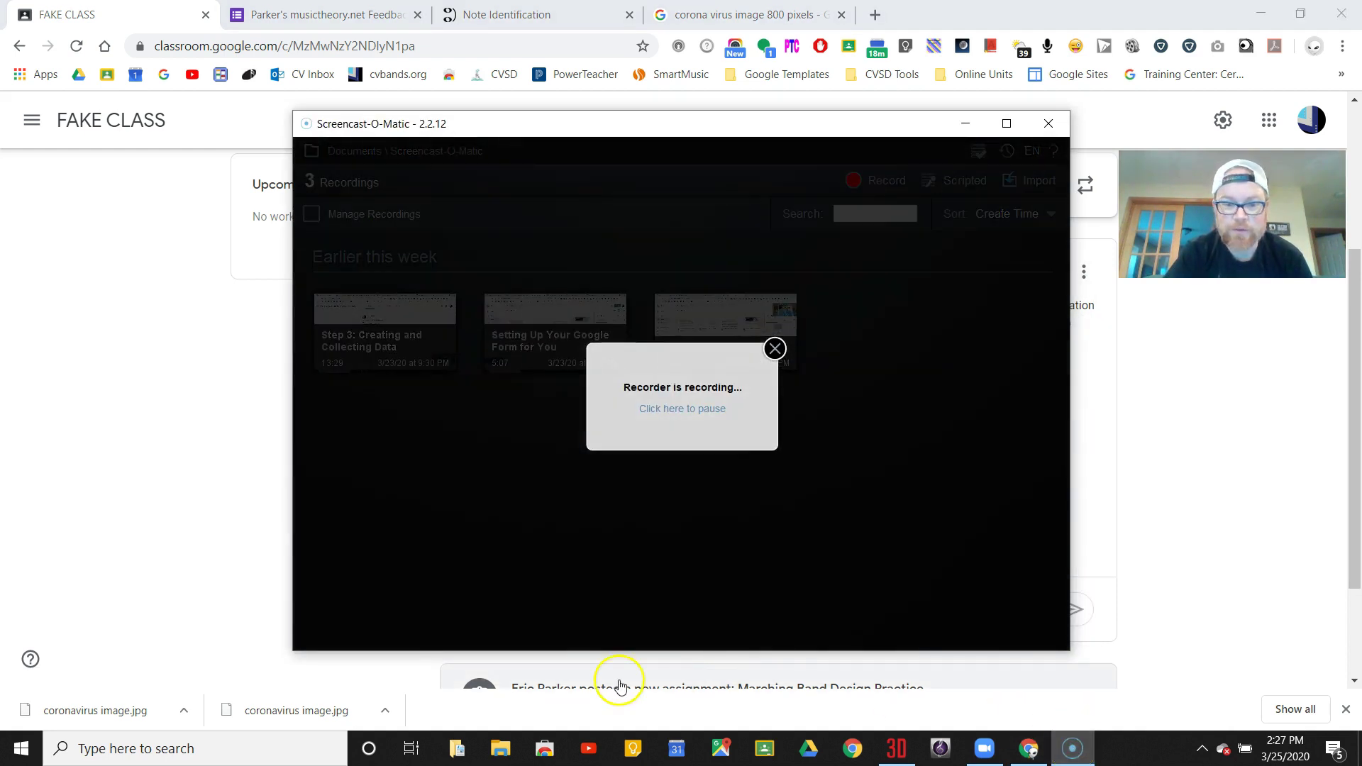